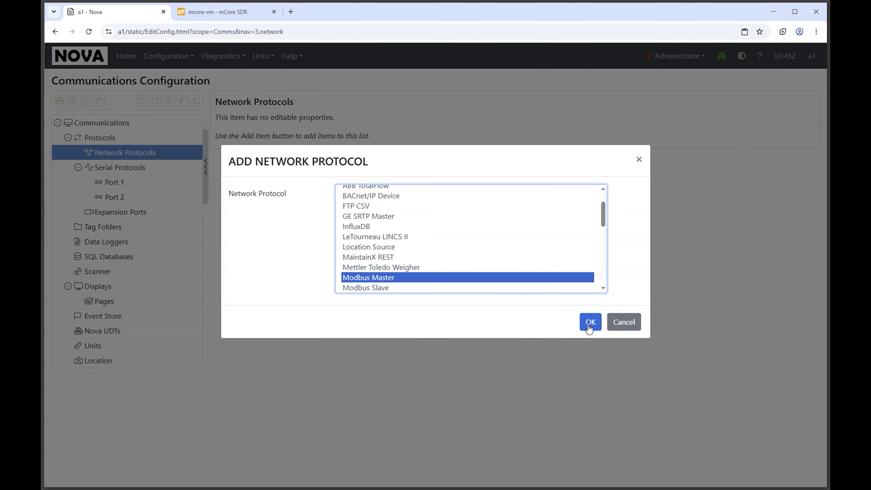
Step: Add a device to the Modbus Master protocol with primary host 192.168.1.141
{"action": "left_click", "coordinate": [106, 183]}
{"action": "left_click", "coordinate": [58, 100]}
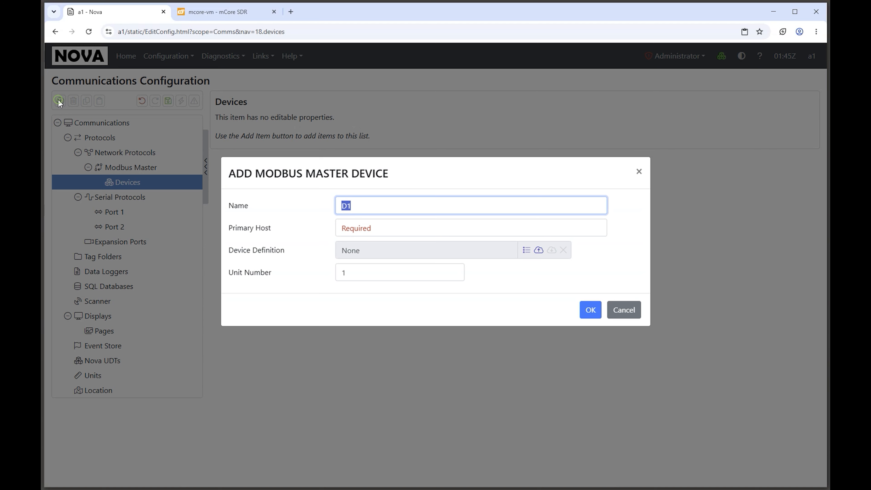
{"action": "left_click", "coordinate": [369, 226]}
{"action": "type", "text": "192.1"}
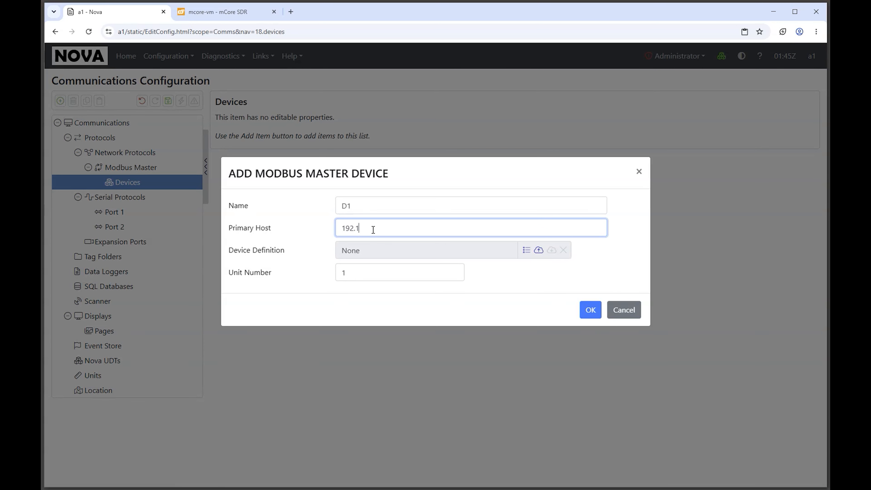
{"action": "type", "text": "68.1.141"}
{"action": "key", "text": "ctrl+a"}
{"action": "key", "text": "Return"}
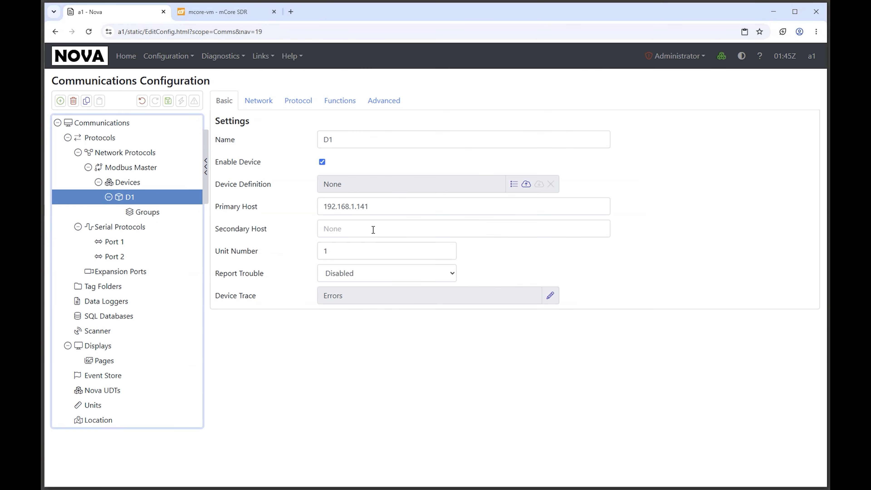
Step: Add an Ordered Group of registers to device D1 and set its base address to 400001
{"action": "left_click", "coordinate": [148, 213]}
{"action": "left_click", "coordinate": [60, 100]}
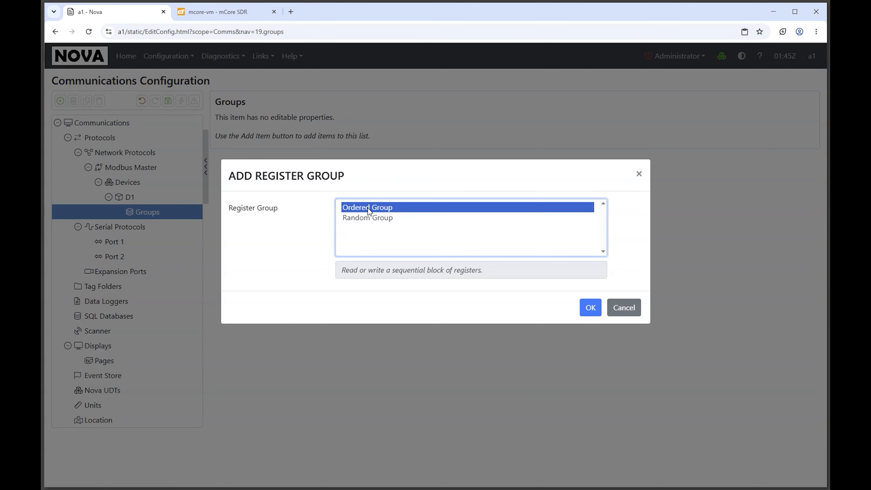
{"action": "double_click", "coordinate": [368, 208]}
{"action": "left_click", "coordinate": [351, 183]}
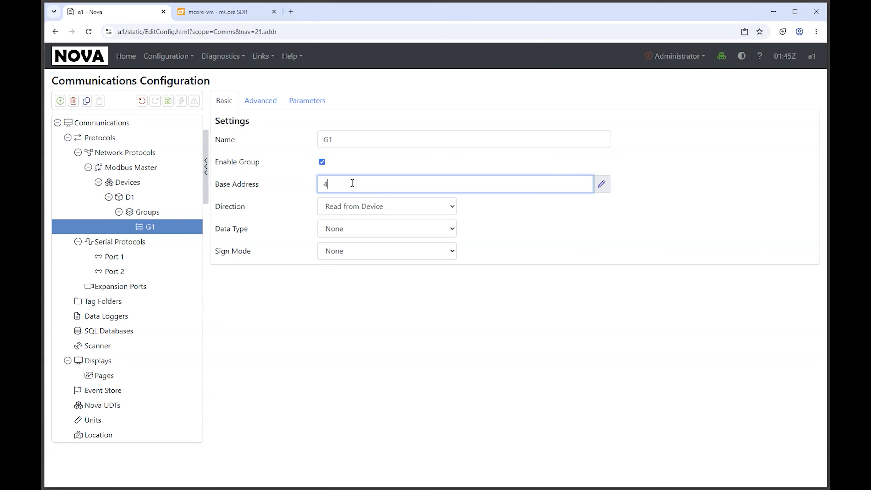
{"action": "type", "text": "400001"}
{"action": "key", "text": "Return"}
Step: Add four parameters to register group G1
{"action": "left_click", "coordinate": [306, 103]}
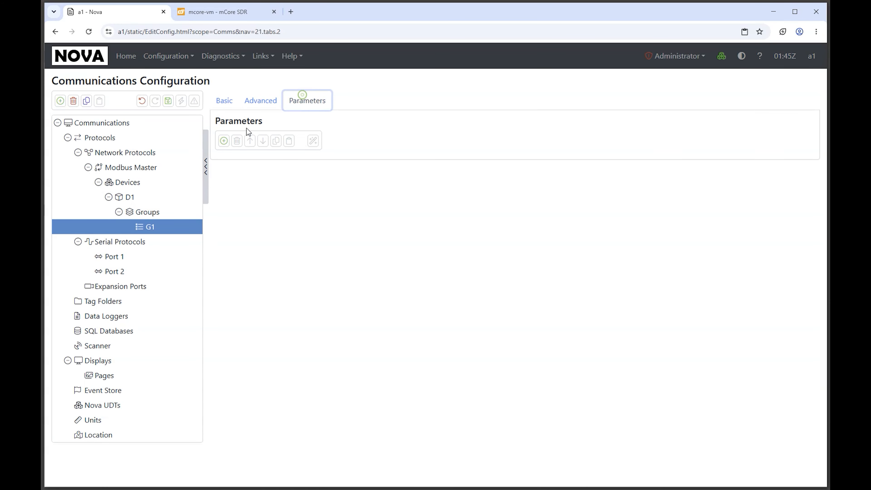
{"action": "left_click", "coordinate": [223, 141]}
{"action": "left_click", "coordinate": [223, 140]}
{"action": "left_click", "coordinate": [223, 141]}
{"action": "left_click", "coordinate": [223, 140]}
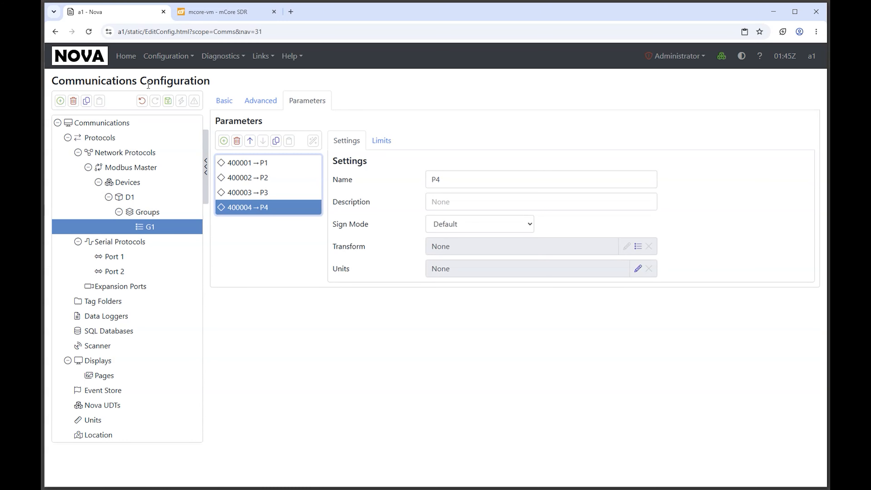
Step: Save and commit the Modbus configuration
{"action": "left_click", "coordinate": [168, 100]}
{"action": "left_click", "coordinate": [179, 101]}
{"action": "key", "text": "y"}
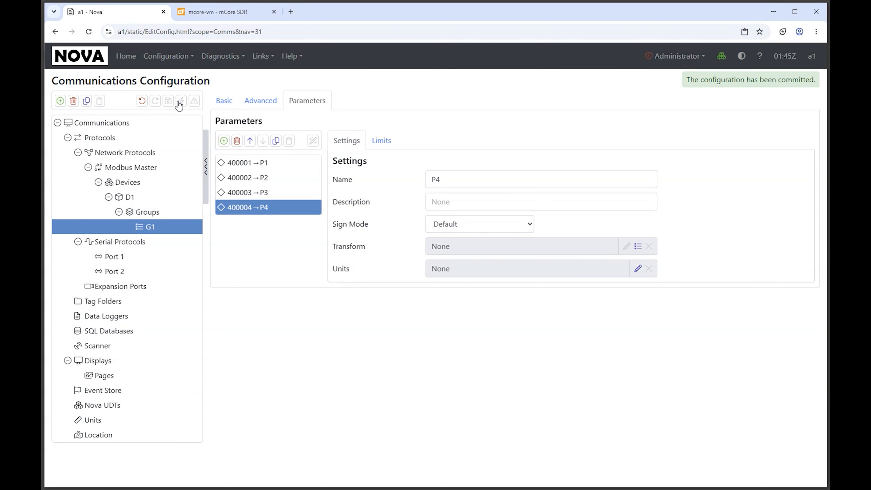
Step: Examine the live register data of group G1 in the Modbus Master application status
{"action": "left_click", "coordinate": [126, 56]}
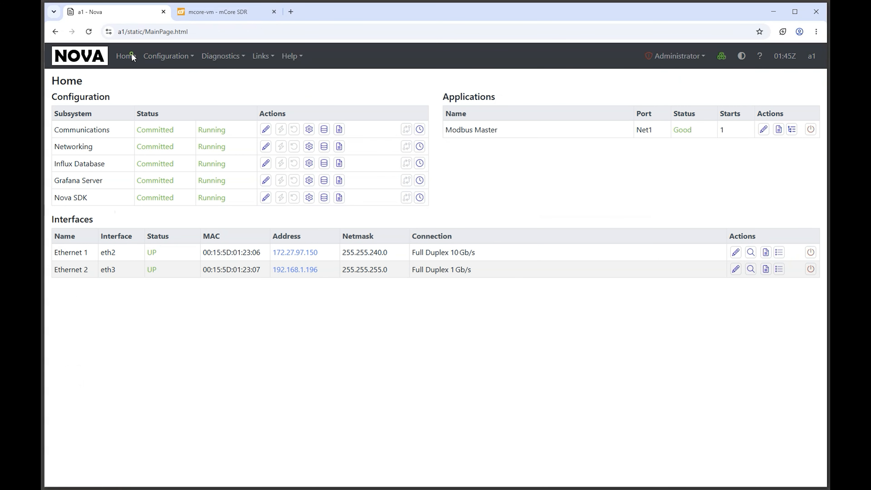
{"action": "left_click", "coordinate": [790, 130]}
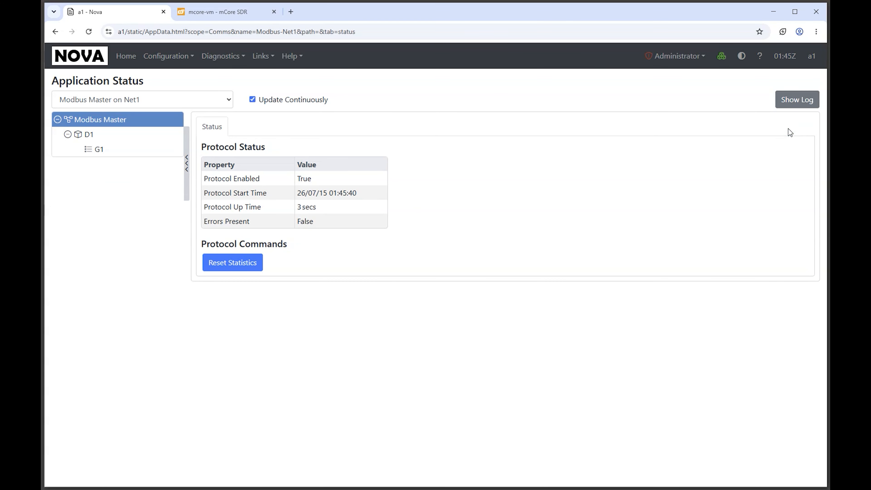
{"action": "left_click", "coordinate": [79, 135]}
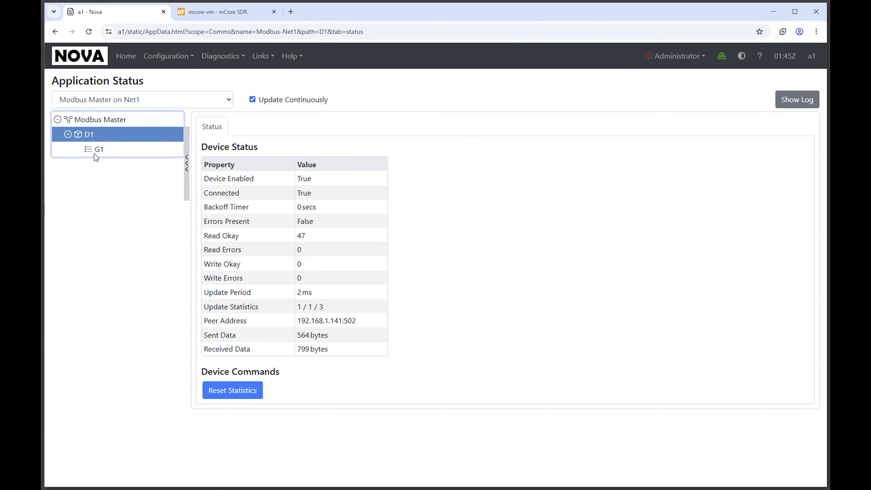
{"action": "left_click", "coordinate": [93, 151]}
{"action": "left_click", "coordinate": [242, 126]}
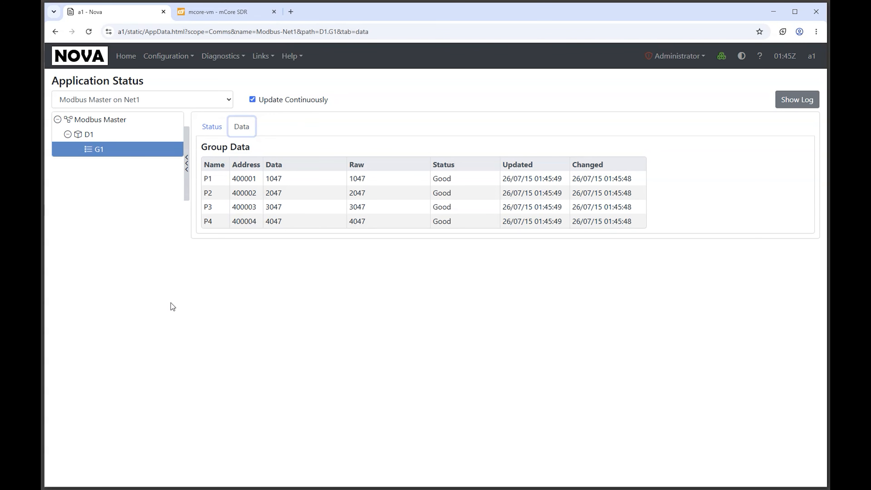
Step: Add an OPC UA Server network protocol to the communications configuration
{"action": "left_click", "coordinate": [168, 57]}
{"action": "left_click", "coordinate": [171, 74]}
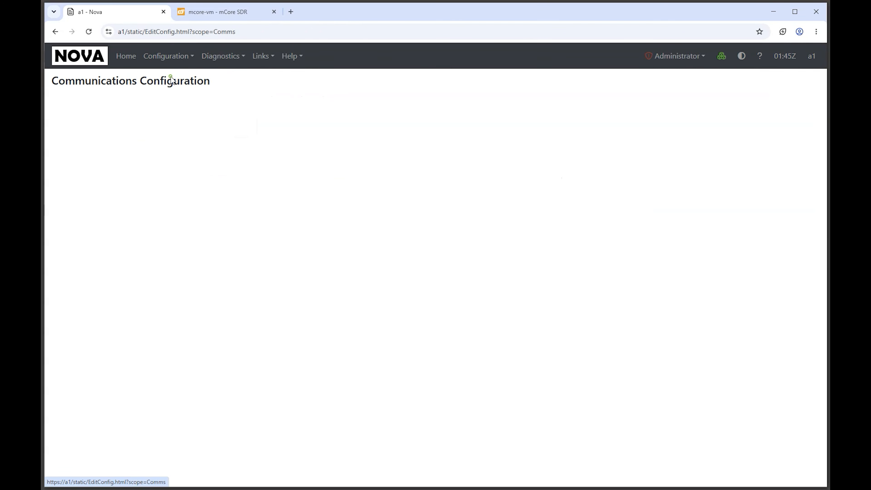
{"action": "left_click", "coordinate": [113, 153]}
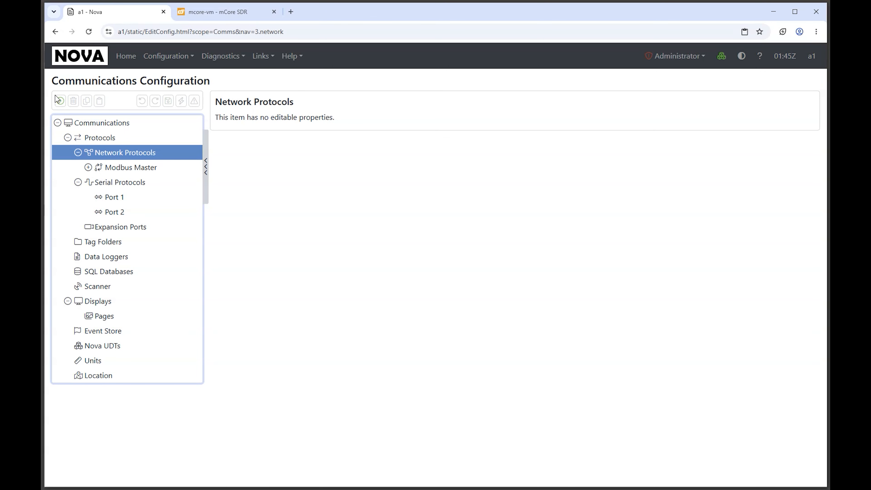
{"action": "left_click", "coordinate": [60, 100]}
{"action": "type", "text": "po"}
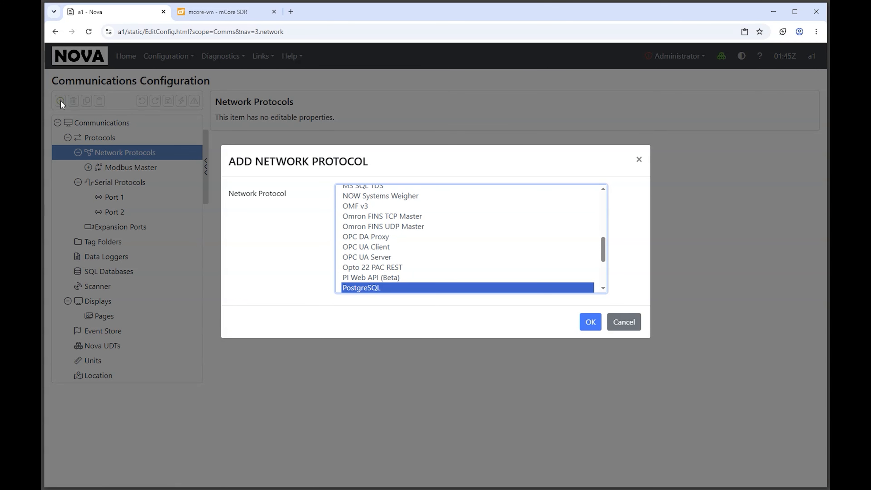
{"action": "key", "text": "Up"}
{"action": "key", "text": "Up"}
{"action": "key", "text": "Up"}
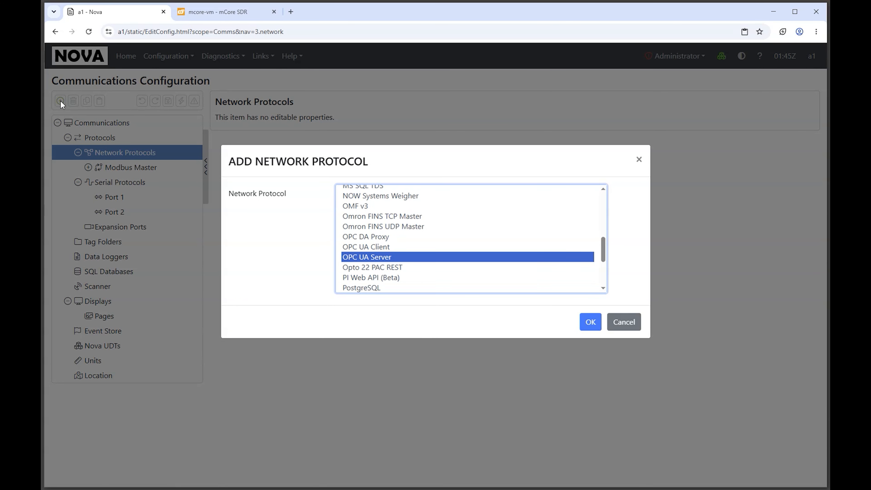
{"action": "left_click", "coordinate": [589, 322]}
Step: Move OPC UA Server above Modbus Master and enable its Advanced Mode modeling
{"action": "left_click_drag", "start_coordinate": [109, 185], "coordinate": [114, 162]}
{"action": "left_click", "coordinate": [330, 101]}
{"action": "left_click", "coordinate": [322, 140]}
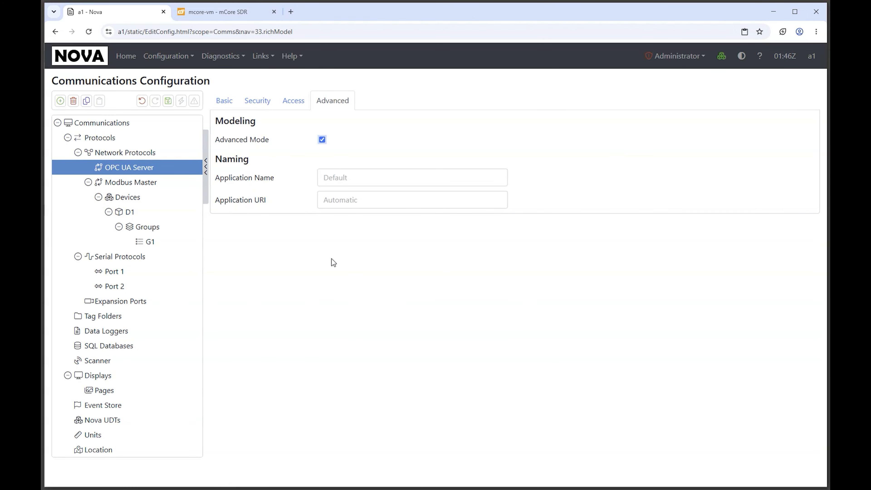
Step: Save and commit the OPC UA Server configuration, and return to the home page
{"action": "left_click", "coordinate": [168, 102]}
{"action": "left_click", "coordinate": [179, 101]}
{"action": "key", "text": "Return"}
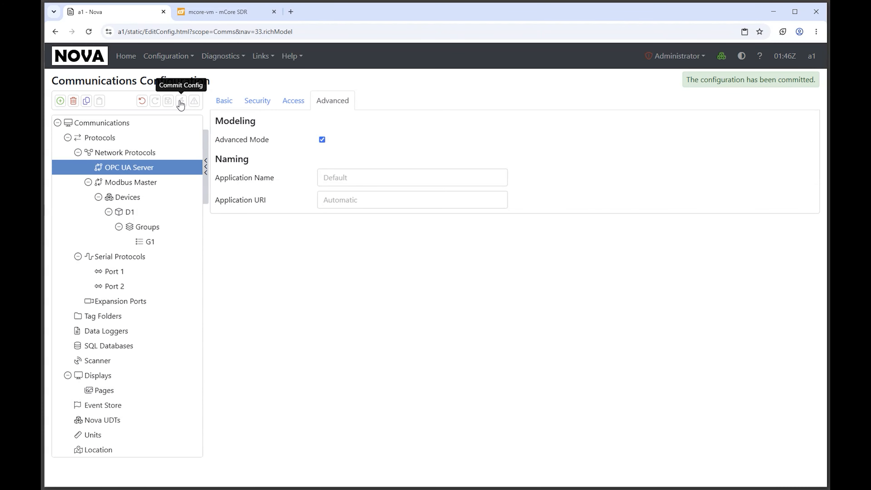
{"action": "left_click", "coordinate": [124, 57]}
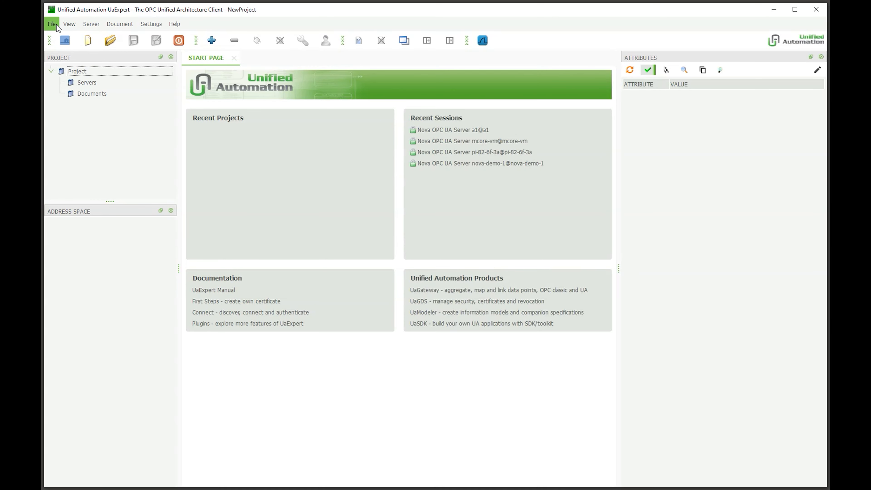
Step: In UaExpert, add the Nova OPC UA Server a1 using its Aes128_Sha256_RsaOaep Sign & Encrypt endpoint
{"action": "left_click", "coordinate": [212, 40]}
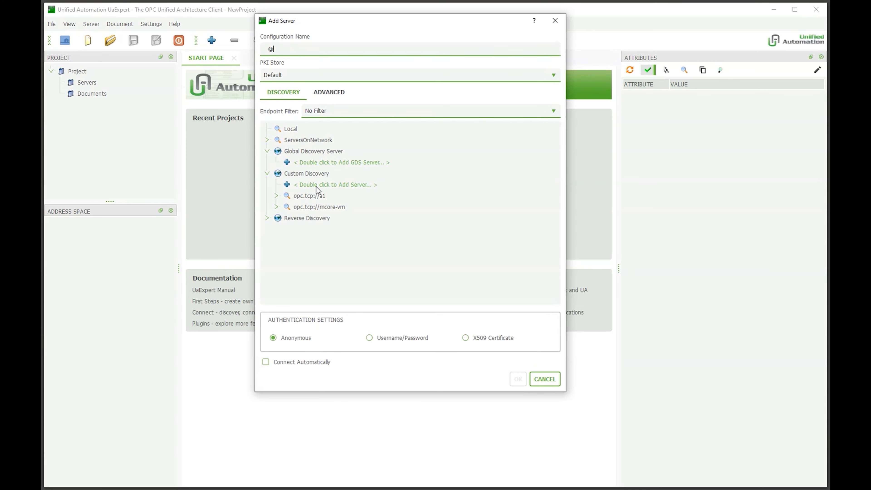
{"action": "double_click", "coordinate": [304, 196]}
{"action": "double_click", "coordinate": [311, 205]}
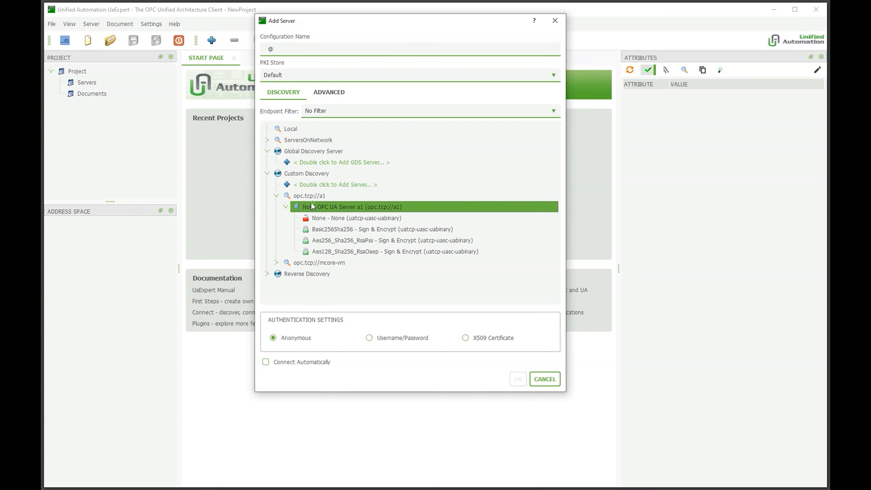
{"action": "double_click", "coordinate": [330, 250]}
Step: Connect to the Nova OPC UA Server a1, accepting its certificate temporarily for this session
{"action": "left_click", "coordinate": [258, 40]}
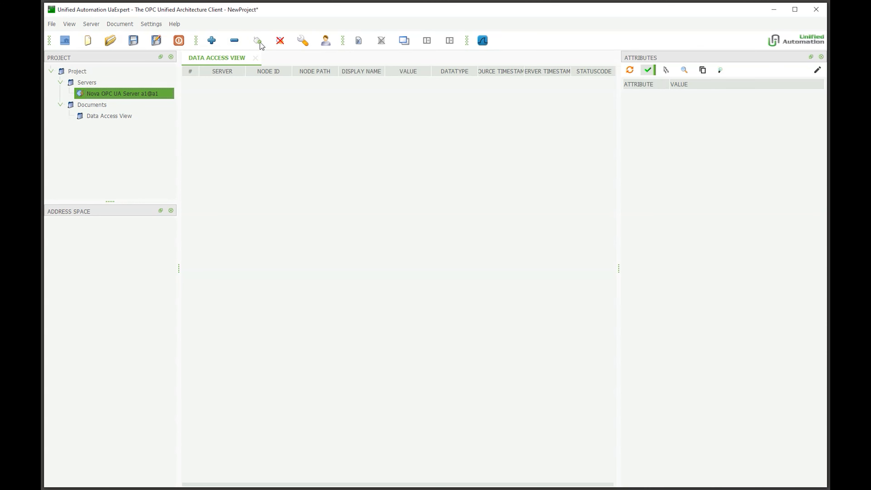
{"action": "left_click", "coordinate": [310, 399]}
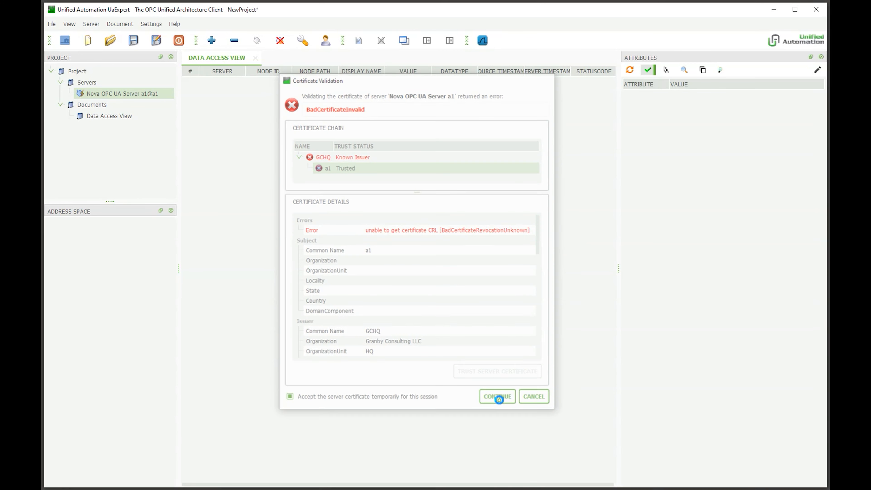
{"action": "left_click", "coordinate": [498, 399]}
Step: Examine the EURange attributes of P1 and P2 under device D1 in the address space
{"action": "double_click", "coordinate": [77, 266]}
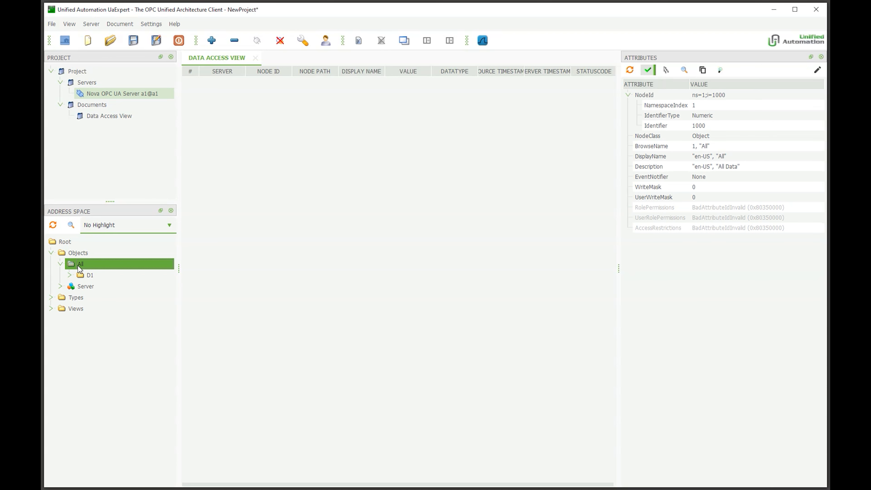
{"action": "double_click", "coordinate": [85, 274]}
{"action": "double_click", "coordinate": [92, 286]}
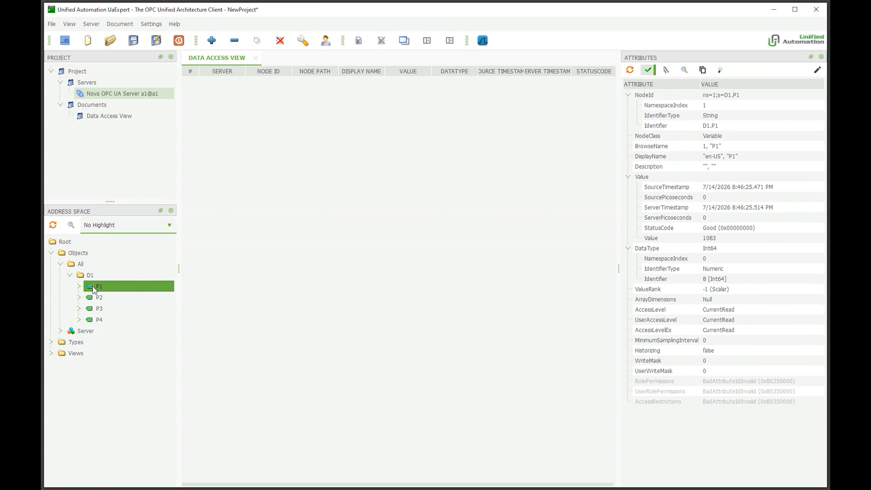
{"action": "left_click", "coordinate": [107, 297]}
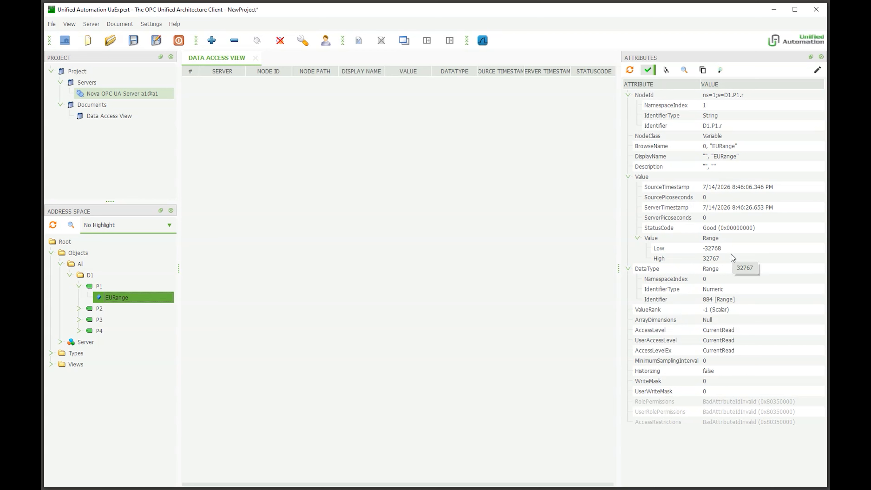
{"action": "left_click", "coordinate": [80, 308]}
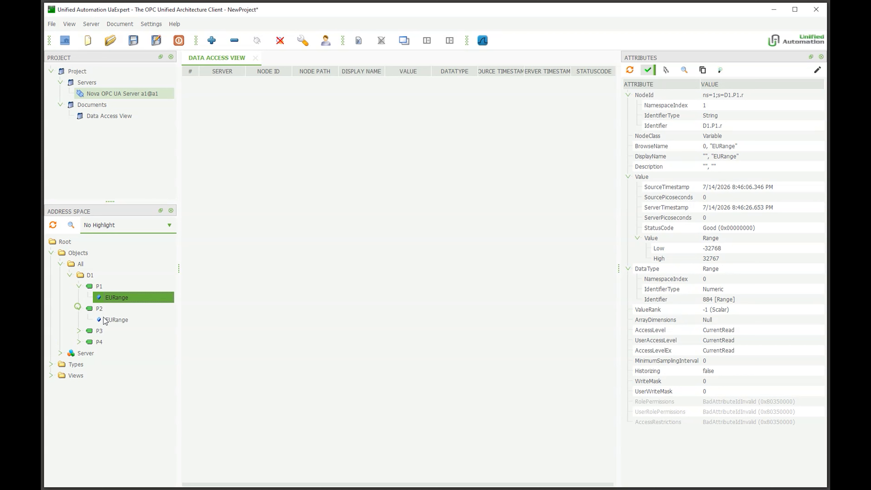
{"action": "left_click", "coordinate": [104, 319]}
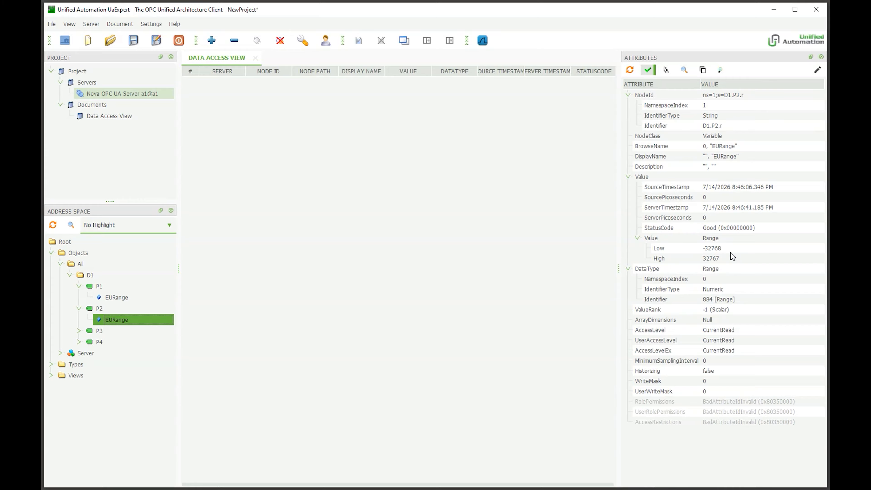
Step: Switch back to Nova and set the limits of parameter P1 in group G1 to minimum 0 and maximum 1000
{"action": "key", "text": "alt+Tab"}
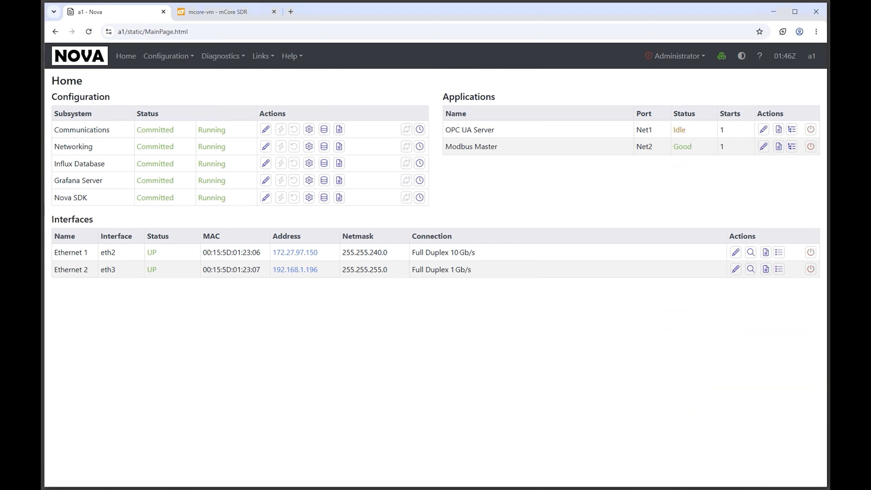
{"action": "left_click", "coordinate": [266, 128]}
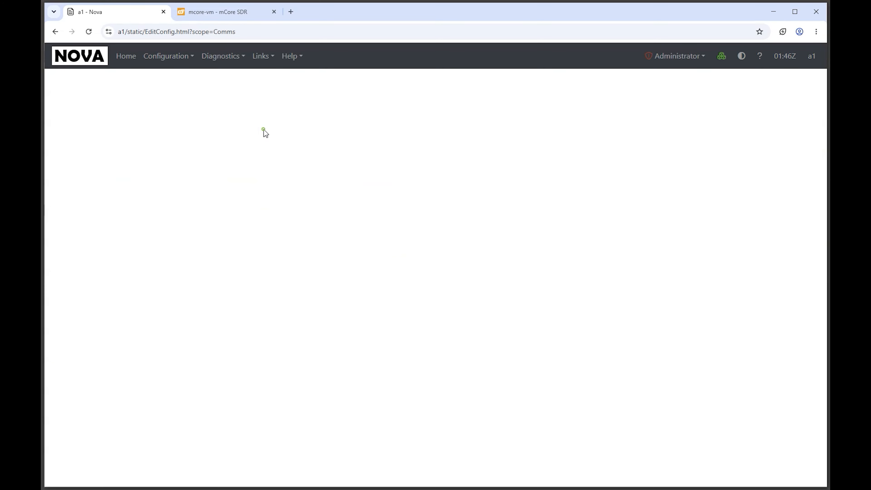
{"action": "double_click", "coordinate": [113, 182]}
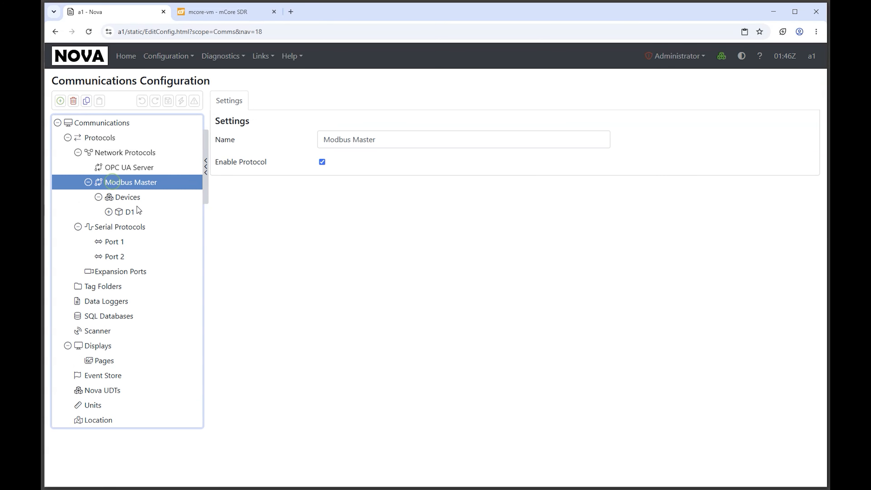
{"action": "double_click", "coordinate": [130, 211]}
{"action": "left_click", "coordinate": [149, 242]}
{"action": "left_click", "coordinate": [307, 100]}
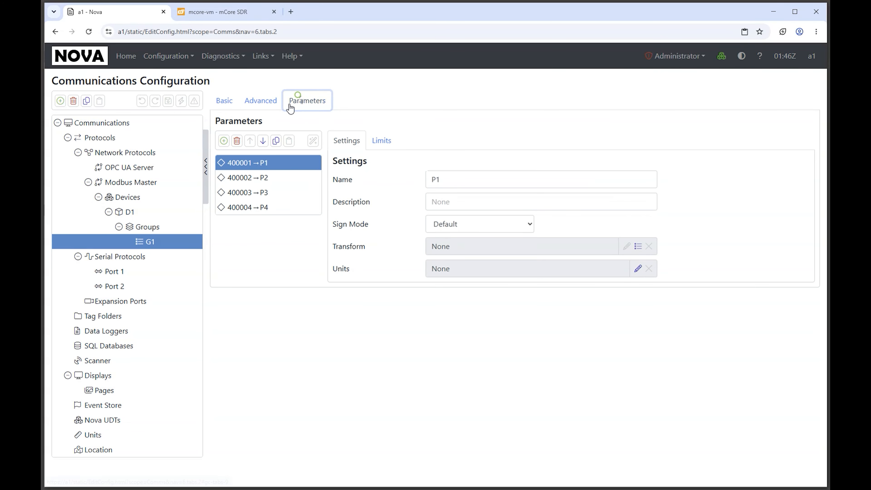
{"action": "left_click", "coordinate": [381, 142]}
{"action": "left_click", "coordinate": [458, 222]}
{"action": "type", "text": "0"}
{"action": "key", "text": "Tab"}
{"action": "type", "text": "1000"}
{"action": "key", "text": "ctrl+a"}
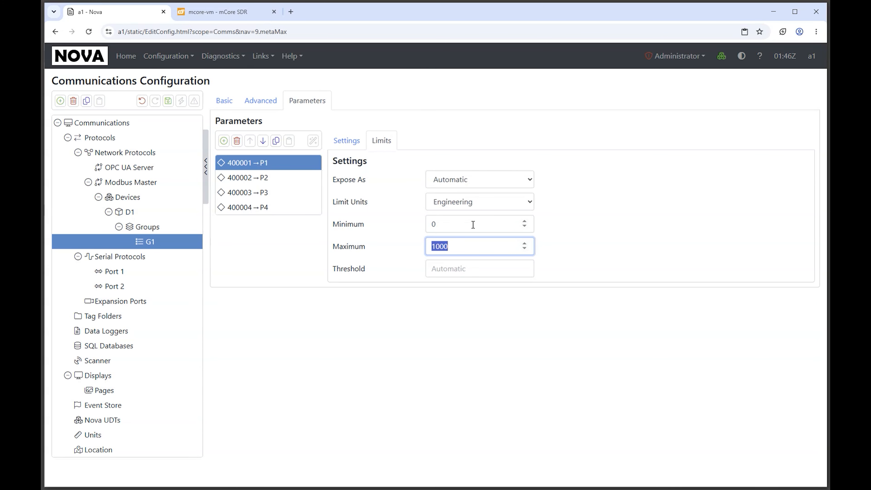
Step: Set the limits of parameter P2 to minimum 0 and maximum 2000
{"action": "left_click", "coordinate": [239, 178]}
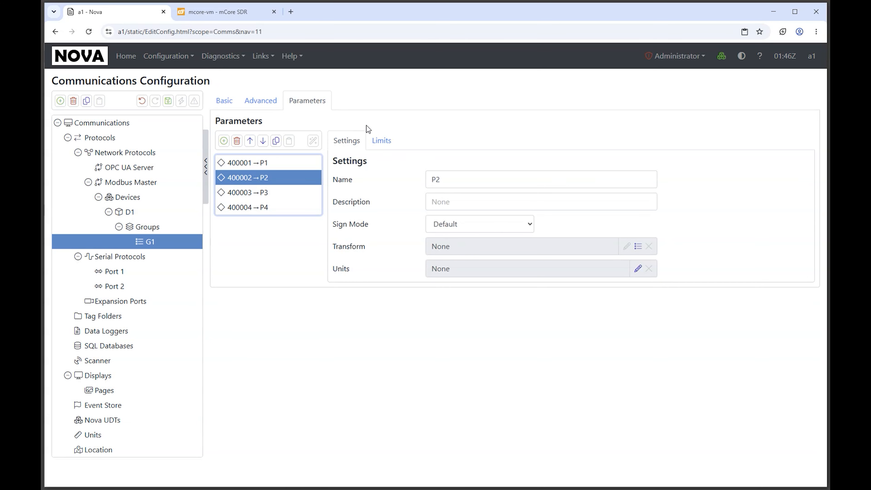
{"action": "left_click", "coordinate": [377, 138]}
{"action": "left_click", "coordinate": [447, 220]}
{"action": "type", "text": "0"}
{"action": "key", "text": "Tab"}
{"action": "type", "text": "2000"}
{"action": "key", "text": "ctrl+a"}
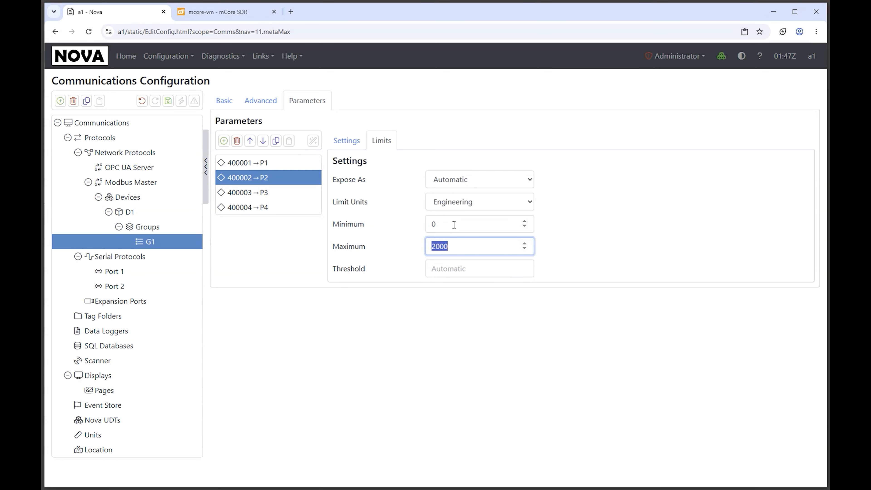
Step: Save and commit the configuration with the new parameter limits
{"action": "left_click", "coordinate": [168, 101]}
{"action": "left_click", "coordinate": [181, 100]}
{"action": "key", "text": "Return"}
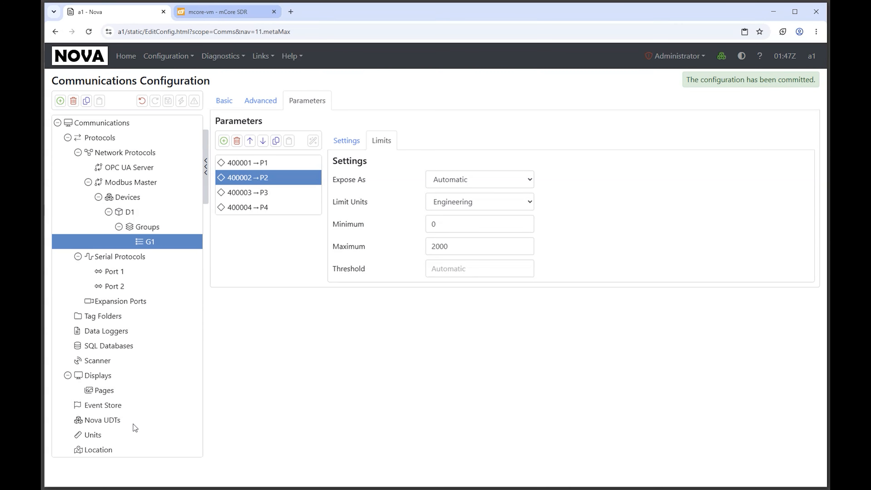
Step: Switch to UaExpert and examine the EURange attributes of P1 and P2 under device D1
{"action": "key", "text": "alt+Tab"}
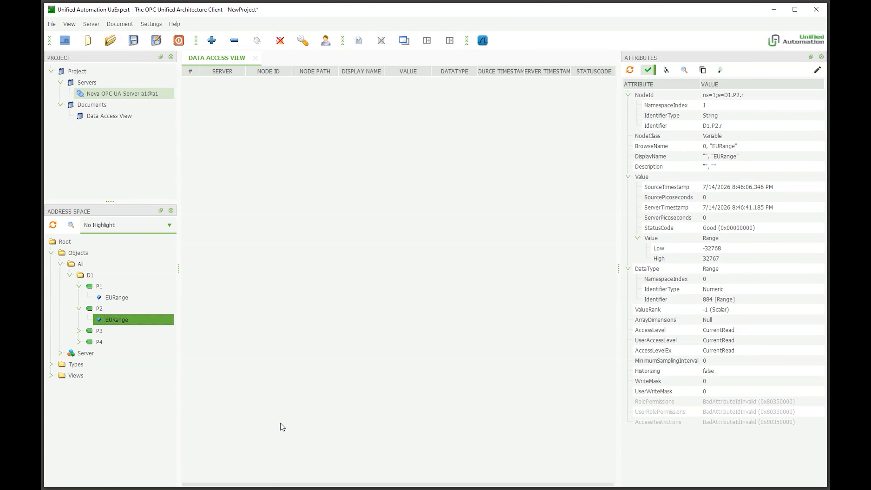
{"action": "left_click", "coordinate": [105, 299]}
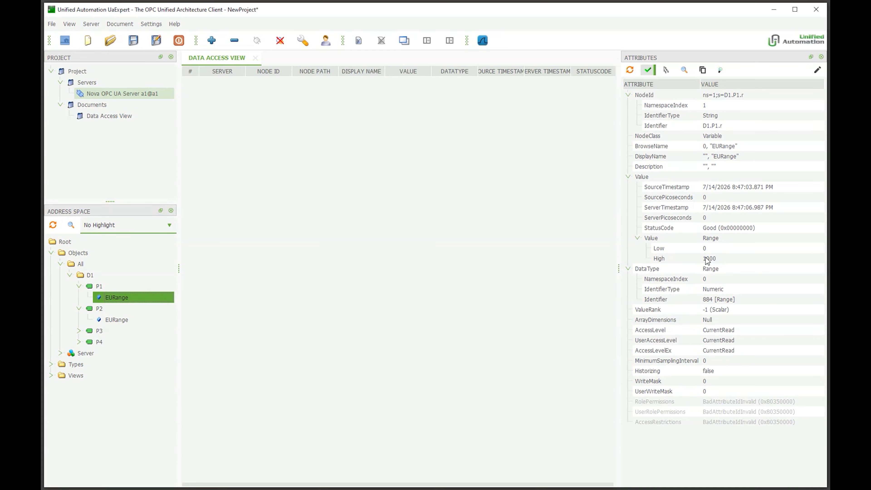
{"action": "left_click", "coordinate": [101, 320]}
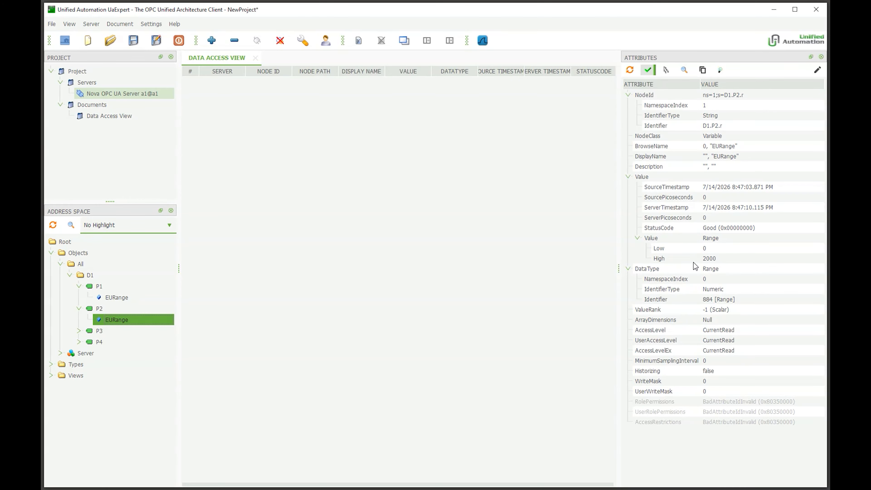
Step: Switch back to Nova and set the units of parameter P1 to the Temperature measurement with Celsius as device unit
{"action": "key", "text": "alt+Tab"}
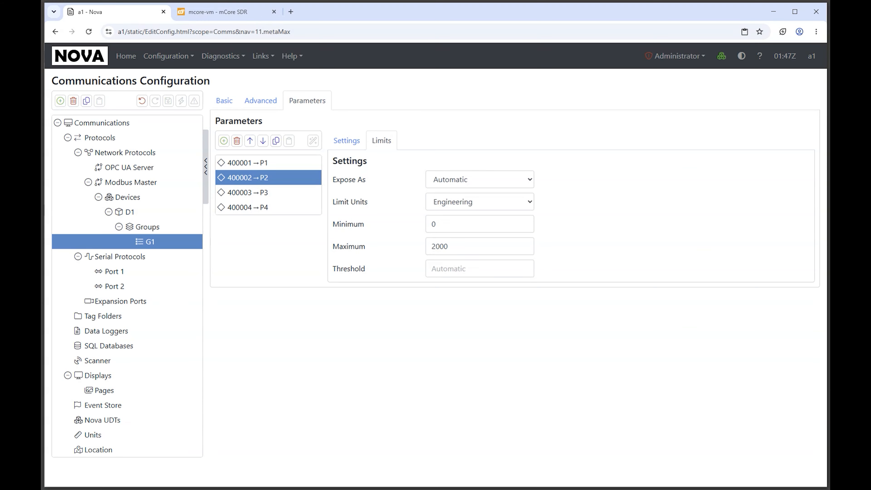
{"action": "left_click", "coordinate": [235, 166]}
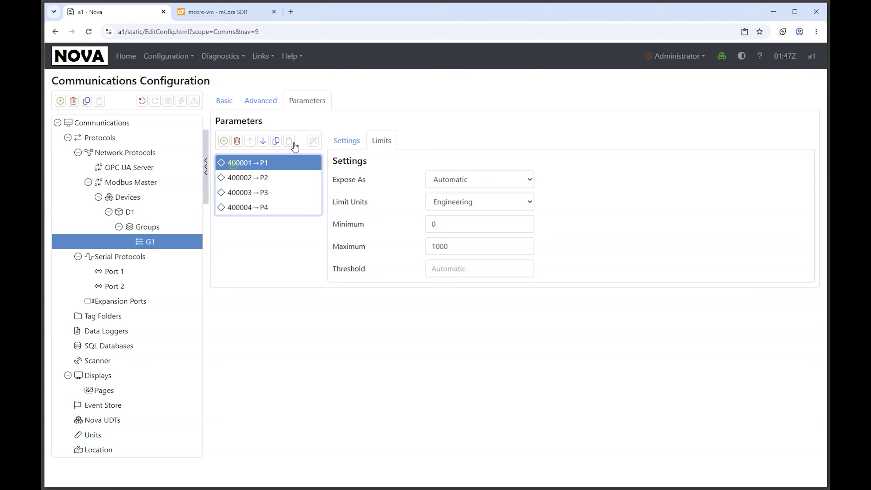
{"action": "left_click", "coordinate": [347, 141]}
{"action": "left_click", "coordinate": [638, 268]}
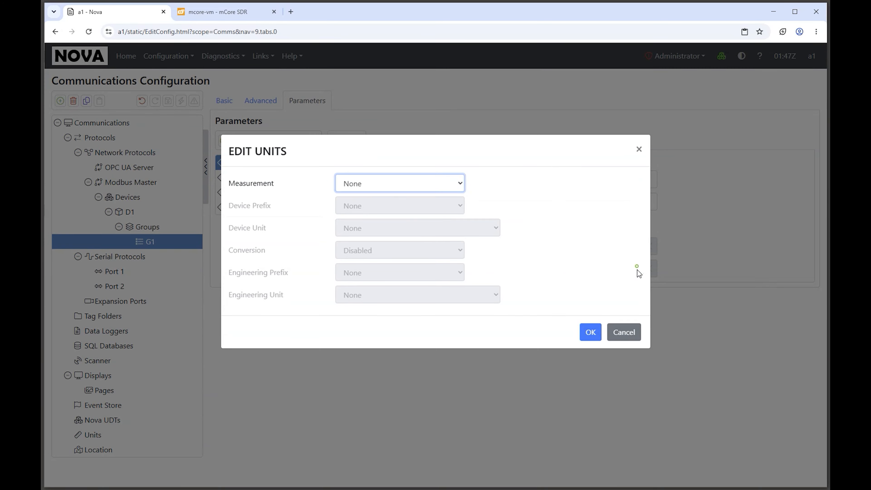
{"action": "key", "text": "t"}
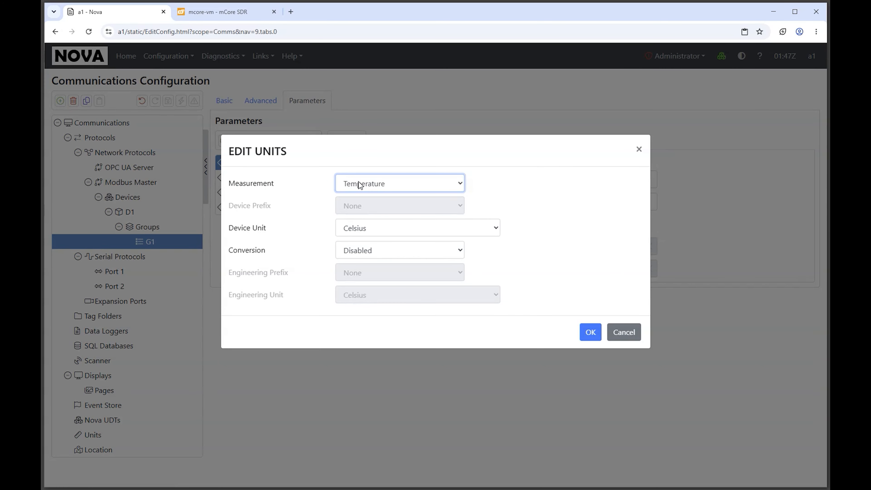
{"action": "left_click", "coordinate": [587, 332]}
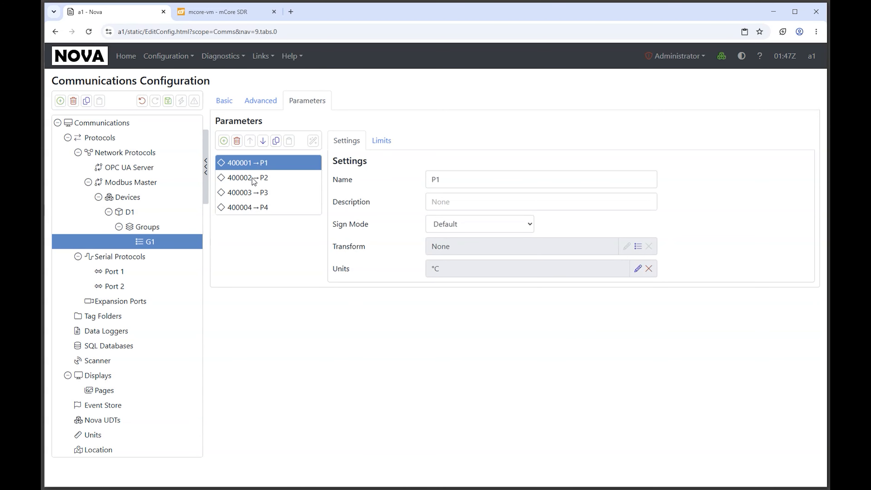
Step: Set the units of parameter P2 to the Linear Velocity measurement with Meters per Second as device unit
{"action": "left_click", "coordinate": [240, 182]}
{"action": "left_click", "coordinate": [347, 141]}
{"action": "left_click", "coordinate": [636, 269]}
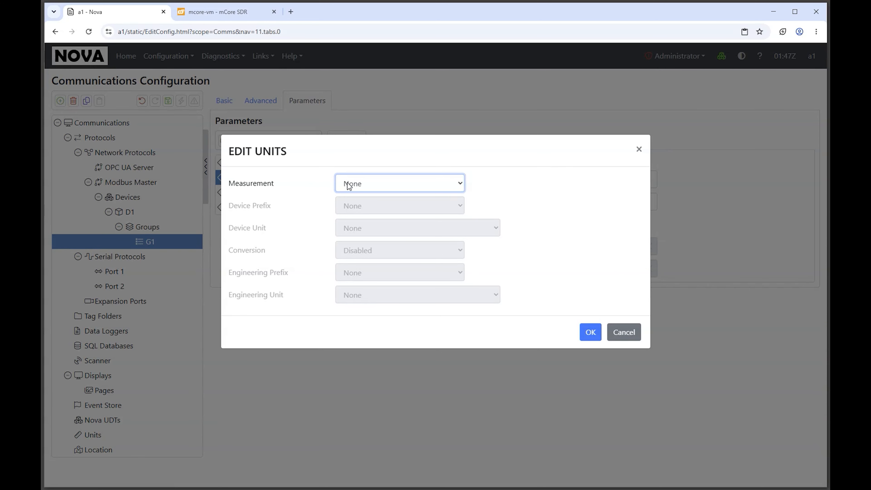
{"action": "key", "text": "l"}
{"action": "key", "text": "l"}
{"action": "key", "text": "l"}
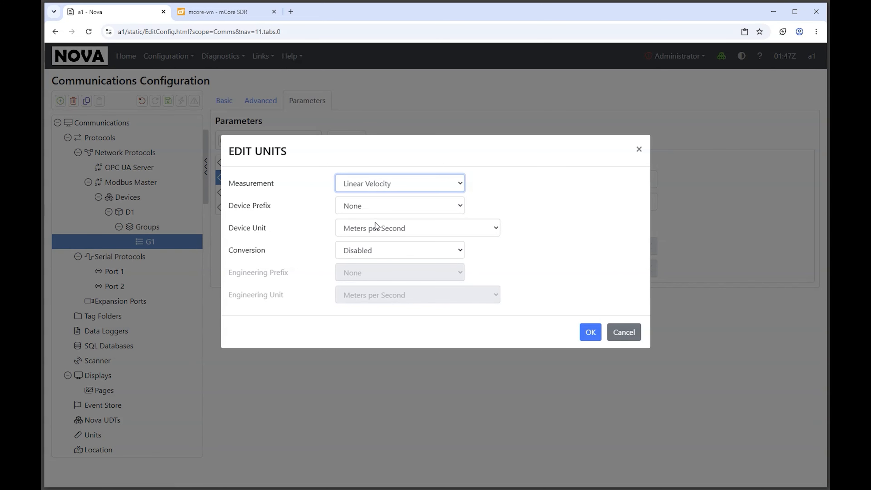
{"action": "left_click", "coordinate": [590, 331]}
Step: Save and commit the configuration with the new parameter units
{"action": "left_click", "coordinate": [168, 100]}
{"action": "left_click", "coordinate": [181, 101]}
{"action": "key", "text": "Return"}
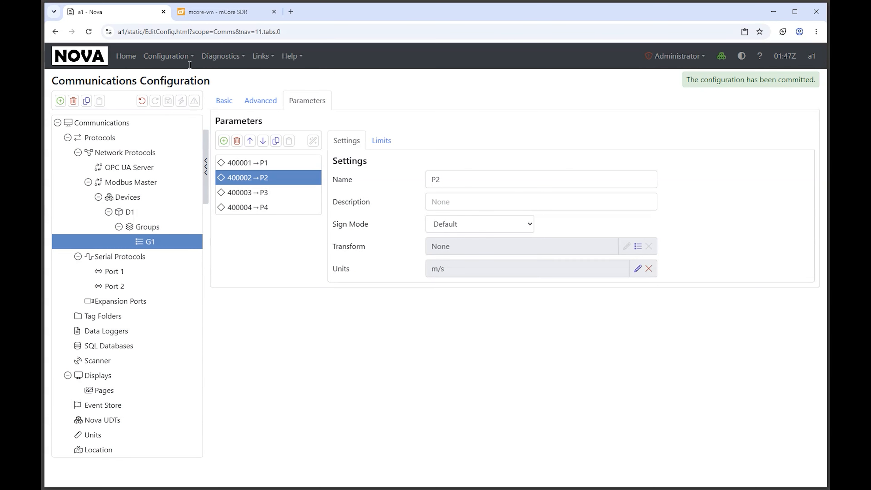
Step: Switch to UaExpert, rebrowse device D1 in the address space and expand its P1 and P2 nodes
{"action": "key", "text": "alt+Tab"}
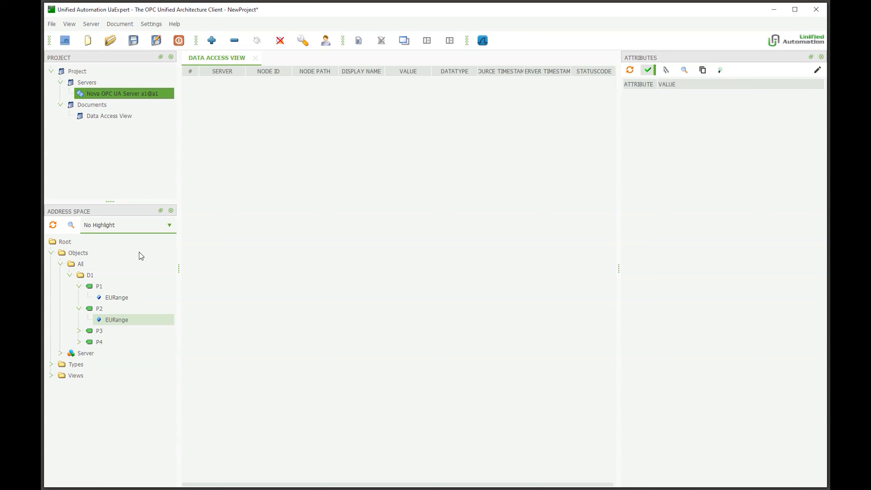
{"action": "left_click", "coordinate": [113, 319]}
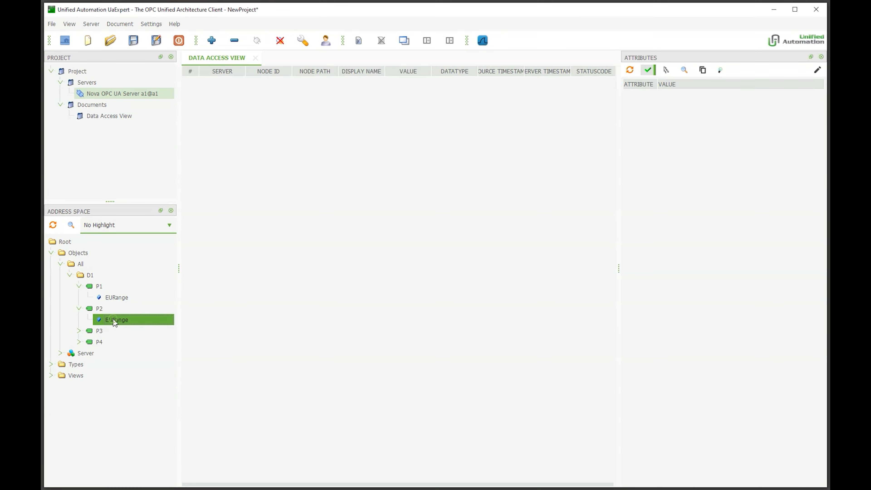
{"action": "left_click", "coordinate": [86, 275]}
{"action": "right_click", "coordinate": [86, 275]}
{"action": "left_click", "coordinate": [113, 281]}
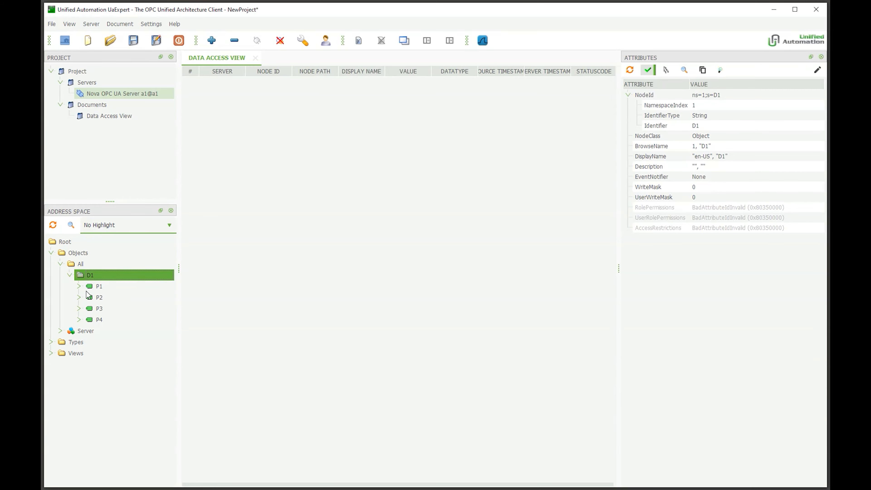
{"action": "left_click", "coordinate": [79, 286]}
{"action": "left_click", "coordinate": [79, 320]}
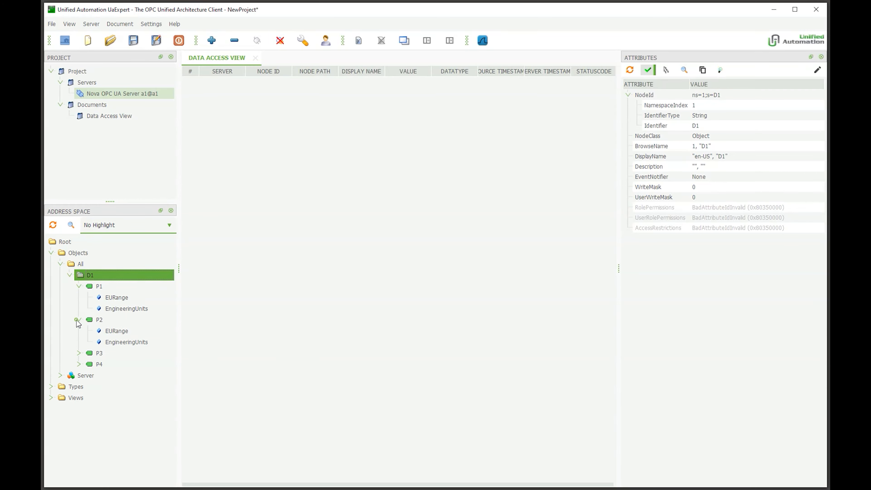
Step: Examine the EngineeringUnits attributes of P1 and P2
{"action": "left_click", "coordinate": [111, 296]}
{"action": "key", "text": "Down"}
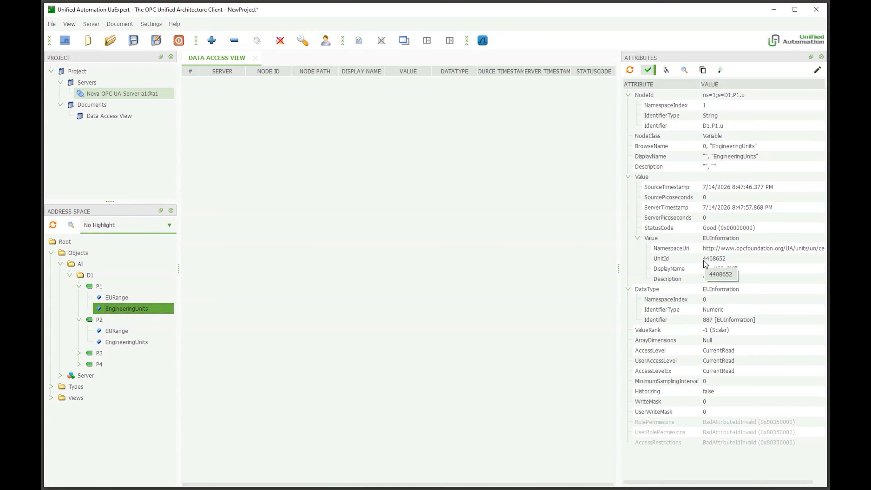
{"action": "left_click", "coordinate": [117, 341]}
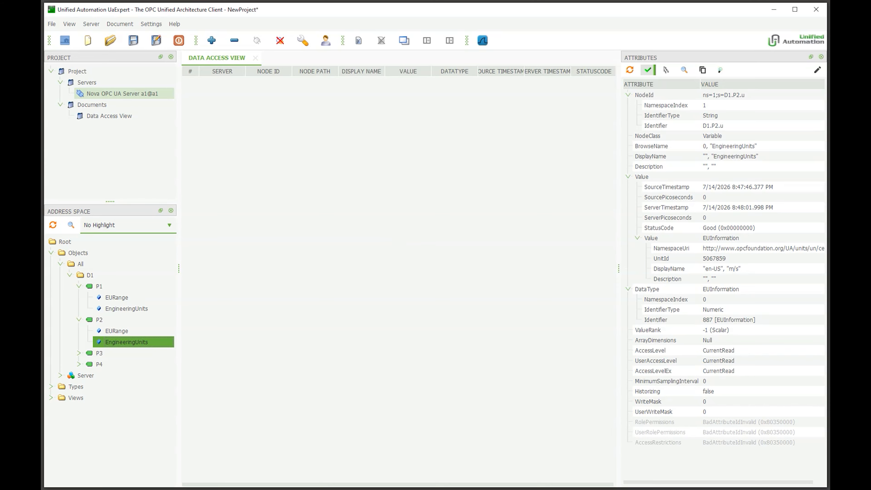
Step: Switch back to Nova and add an AB EIP Tag Client under Network Protocols
{"action": "key", "text": "alt+Tab"}
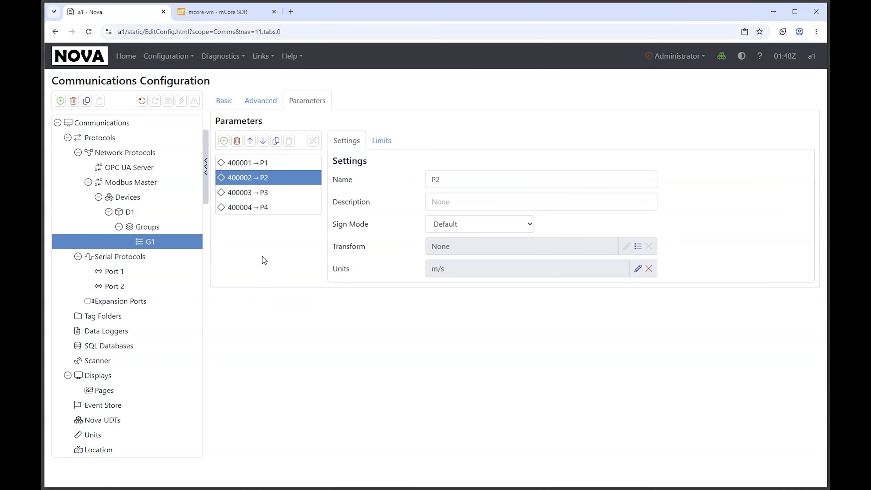
{"action": "left_click", "coordinate": [109, 153]}
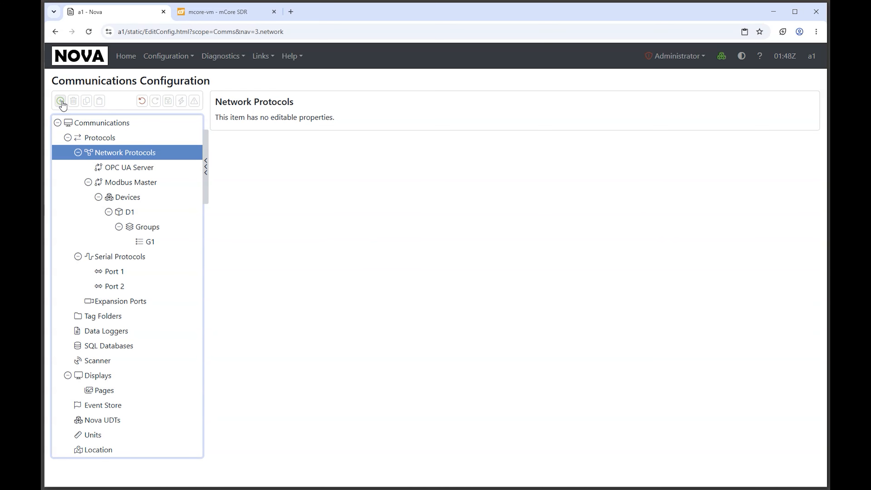
{"action": "left_click", "coordinate": [60, 100]}
{"action": "double_click", "coordinate": [359, 213]}
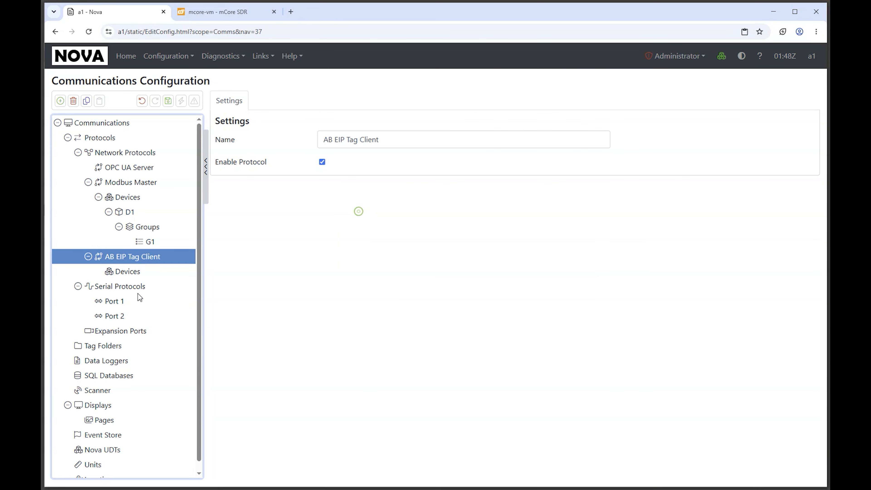
Step: Add device EIP1 to the AB EIP Tag Client with primary host 192.168.1.11
{"action": "left_click", "coordinate": [129, 272]}
{"action": "left_click", "coordinate": [60, 100]}
{"action": "left_click", "coordinate": [374, 216]}
{"action": "type", "text": "192.168.1"}
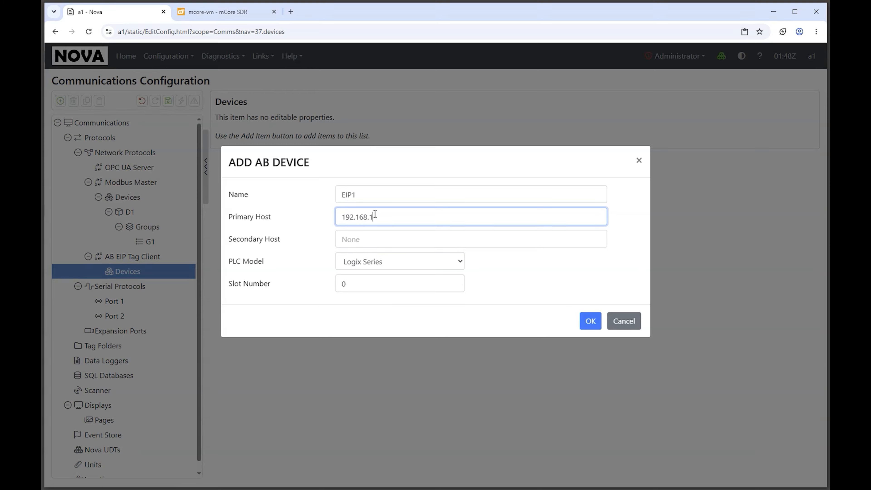
{"action": "type", "text": ".11"}
{"action": "key", "text": "Return"}
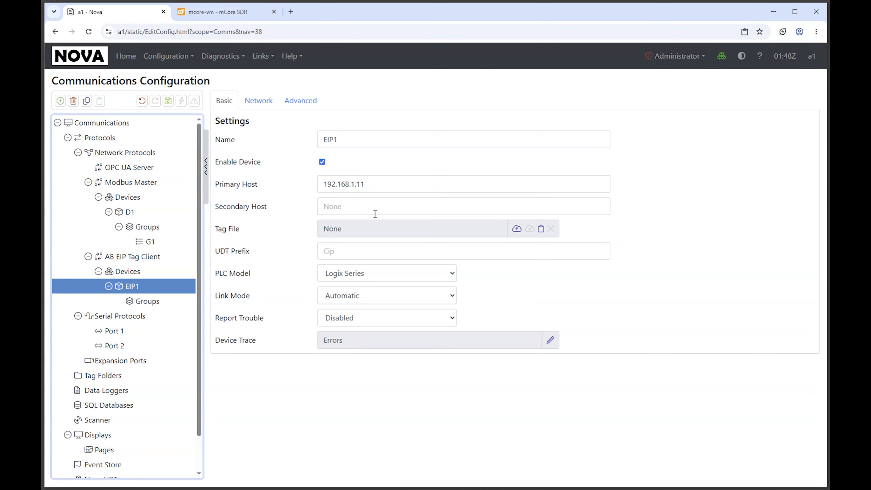
Step: Save and commit the configuration with the new EIP1 device
{"action": "left_click", "coordinate": [169, 100]}
{"action": "left_click", "coordinate": [181, 100]}
{"action": "key", "text": "Return"}
Step: View the AB EIP Tag Client application status and copy the tag list of device EIP1 to the clipboard
{"action": "left_click", "coordinate": [125, 56]}
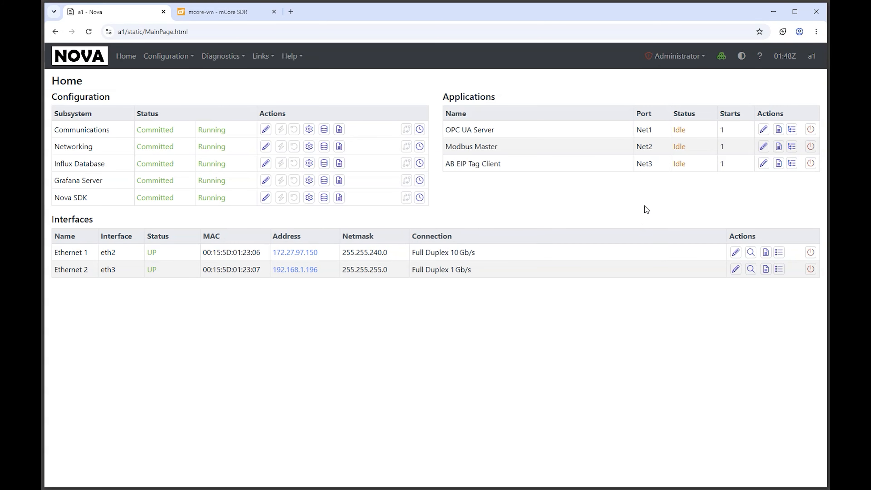
{"action": "left_click", "coordinate": [792, 164]}
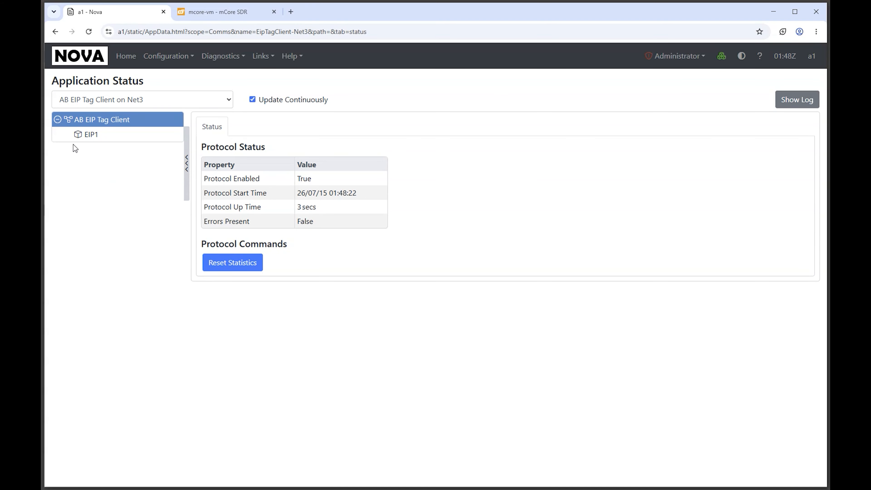
{"action": "left_click", "coordinate": [88, 135]}
{"action": "left_click", "coordinate": [229, 447]}
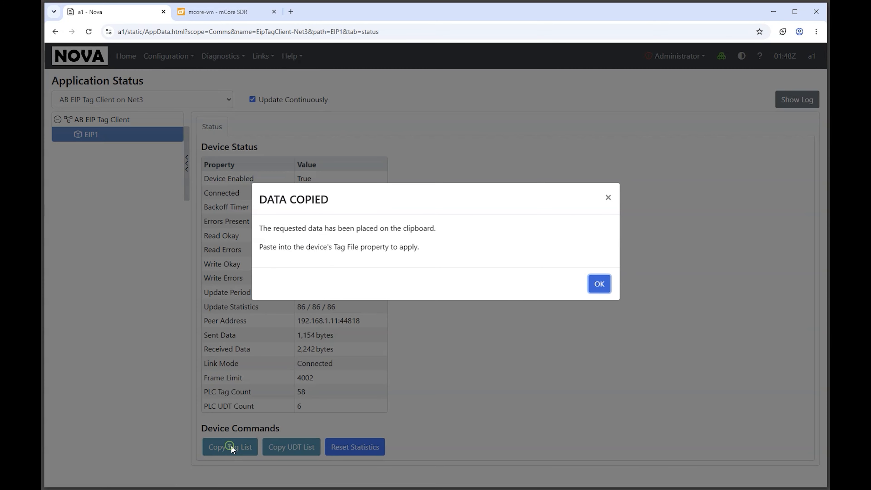
{"action": "left_click", "coordinate": [596, 285]}
Step: Return to the Communications configuration and paste the copied tag list into the Tag File property of EIP1
{"action": "left_click", "coordinate": [168, 56]}
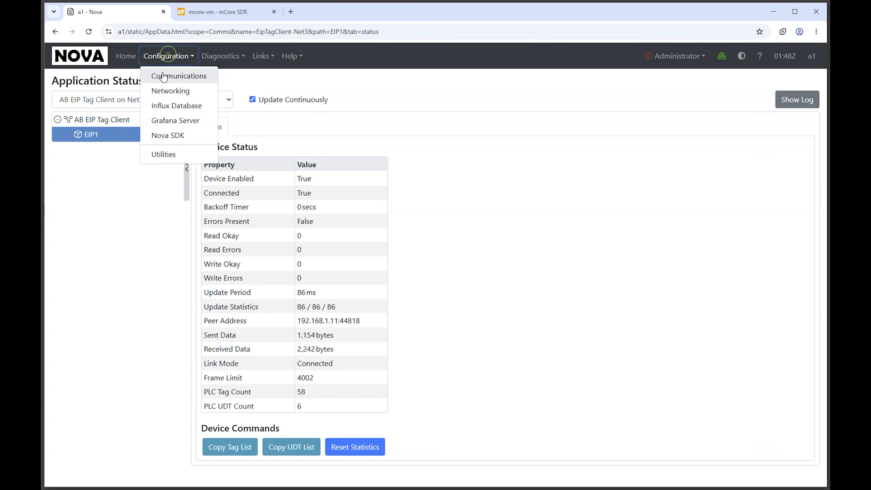
{"action": "left_click", "coordinate": [171, 75]}
{"action": "left_click", "coordinate": [109, 196]}
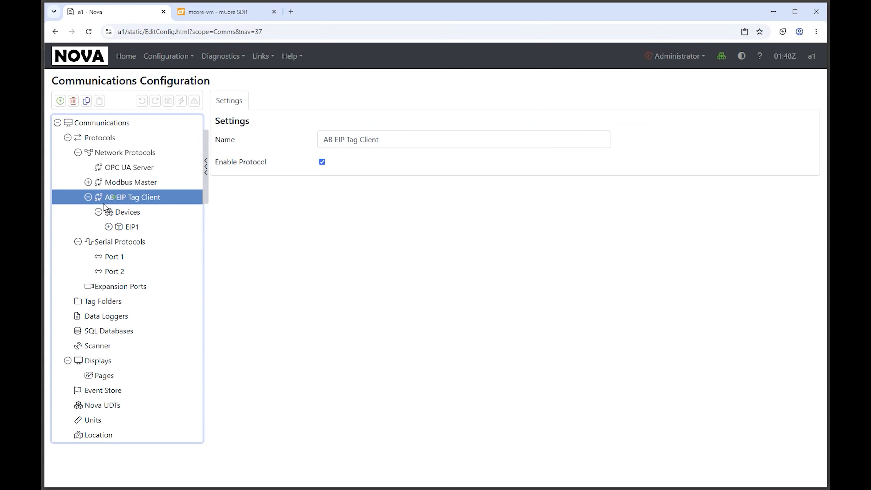
{"action": "left_click", "coordinate": [120, 228]}
{"action": "left_click", "coordinate": [540, 229]}
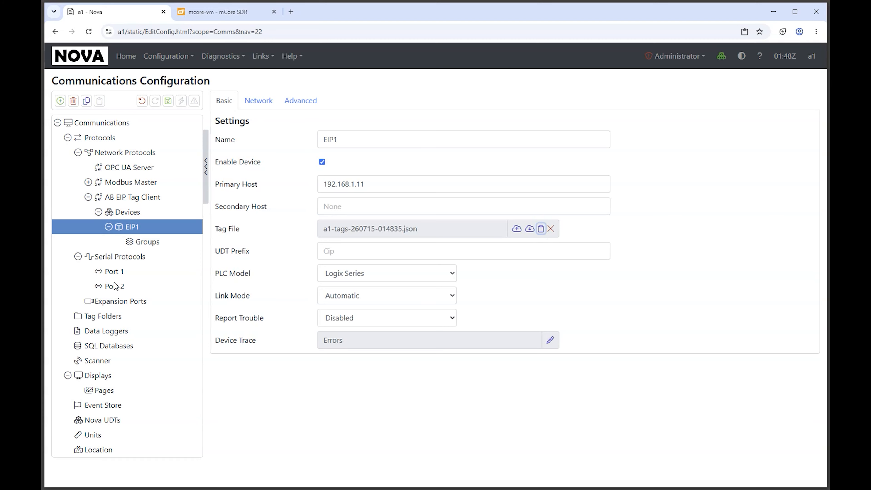
Step: Add a Scalar Group to the groups of device EIP1
{"action": "left_click", "coordinate": [132, 243]}
{"action": "left_click", "coordinate": [61, 101]}
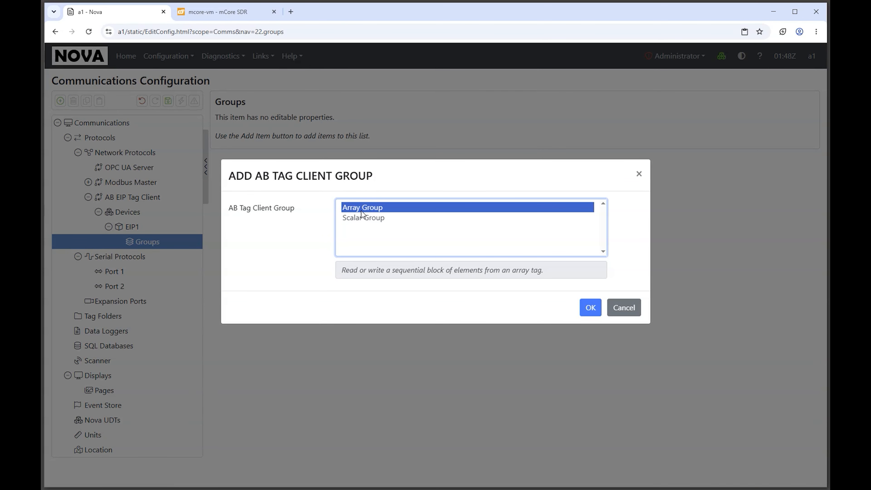
{"action": "double_click", "coordinate": [353, 217]}
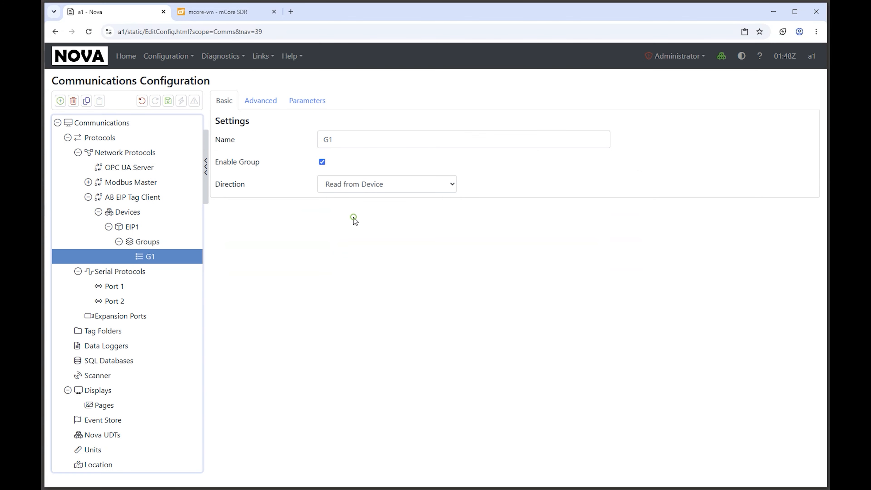
Step: Add the tags PLC_DINT_1 through PLC_DINT_4 as parameters of EIP1's new group
{"action": "left_click", "coordinate": [297, 102]}
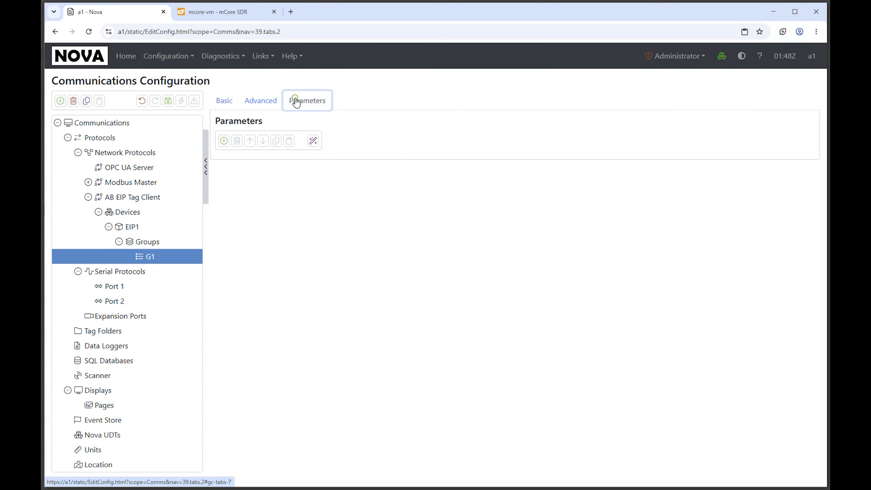
{"action": "left_click", "coordinate": [315, 141]}
{"action": "left_click", "coordinate": [326, 156]}
{"action": "scroll", "coordinate": [237, 196], "scroll_direction": "down", "scroll_amount": 3}
{"action": "left_click_drag", "start_coordinate": [213, 228], "coordinate": [209, 258]}
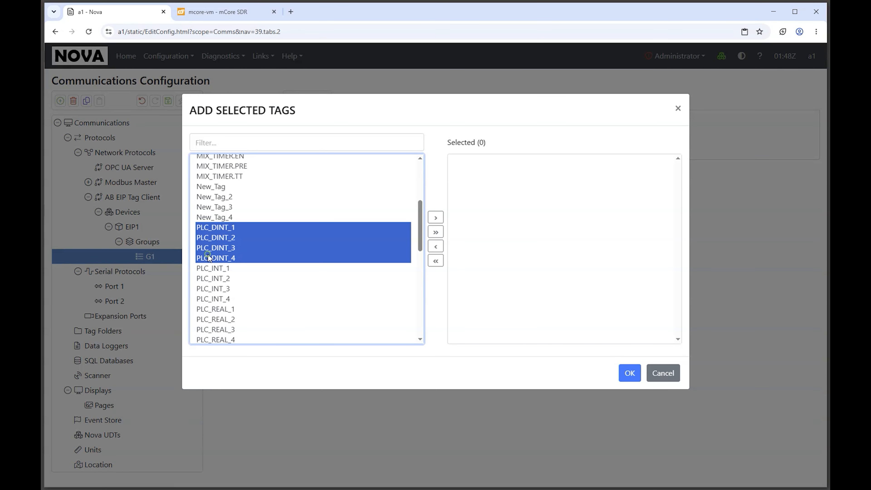
{"action": "left_click", "coordinate": [436, 218]}
{"action": "left_click", "coordinate": [630, 372]}
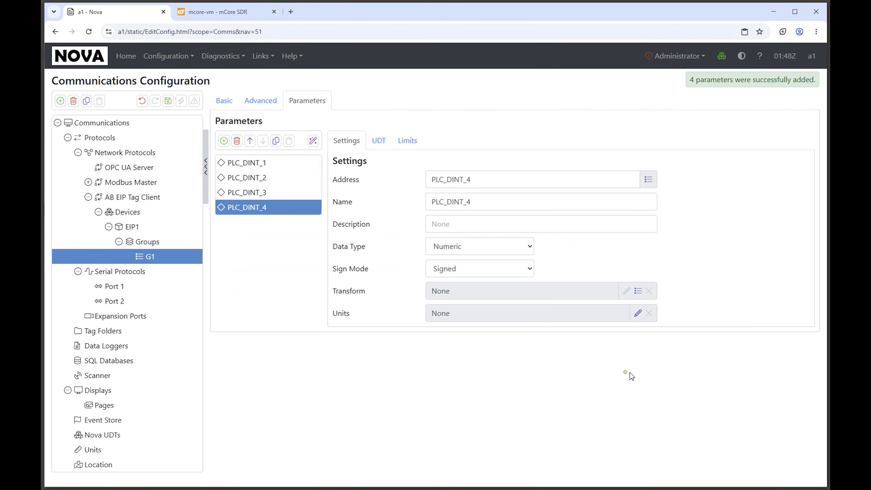
Step: Set the limits of parameter PLC_DINT_1 to a minimum of 0 and a maximum of 5000
{"action": "left_click", "coordinate": [249, 165]}
{"action": "left_click", "coordinate": [410, 139]}
{"action": "left_click", "coordinate": [458, 223]}
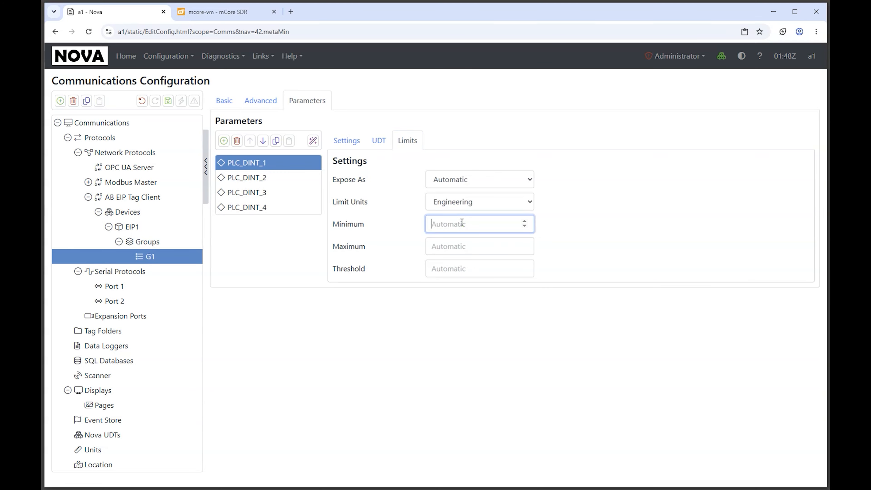
{"action": "type", "text": "0"}
{"action": "key", "text": "Tab"}
{"action": "type", "text": "5000"}
Step: Set the limits of parameter PLC_DINT_2 to a minimum of 0 and a maximum of 10000
{"action": "left_click", "coordinate": [245, 177]}
{"action": "left_click", "coordinate": [406, 141]}
{"action": "left_click", "coordinate": [447, 224]}
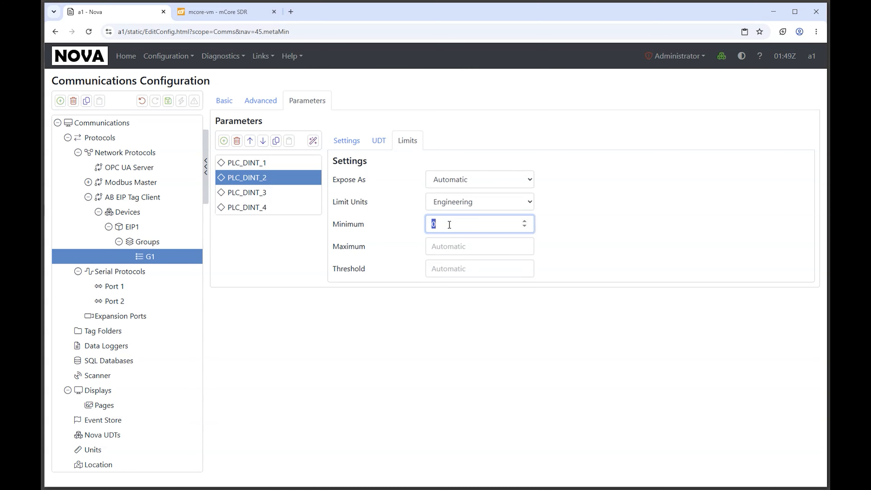
{"action": "key", "text": "Tab"}
{"action": "type", "text": "10000"}
{"action": "key", "text": "ctrl+a"}
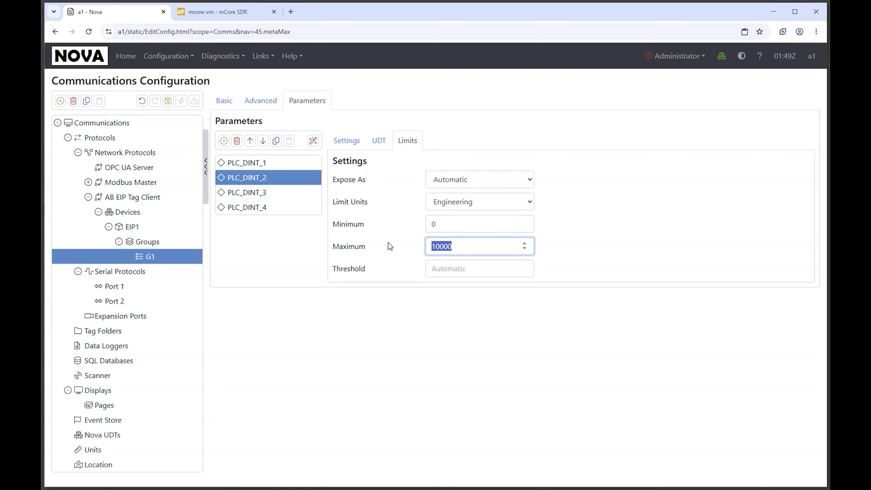
Step: Save and commit the communications configuration with the new PLC_DINT_1 and PLC_DINT_2 limits
{"action": "left_click", "coordinate": [168, 101]}
{"action": "left_click", "coordinate": [182, 101]}
{"action": "key", "text": "Return"}
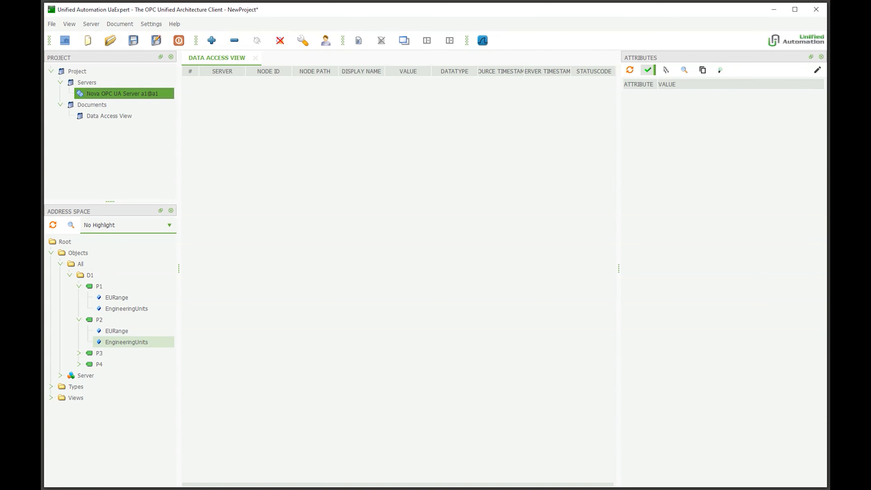
Step: Switch to UaExpert and refresh the All folder in the address space of the a1 server
{"action": "left_click", "coordinate": [80, 265]}
{"action": "right_click", "coordinate": [80, 270]}
{"action": "left_click", "coordinate": [102, 276]}
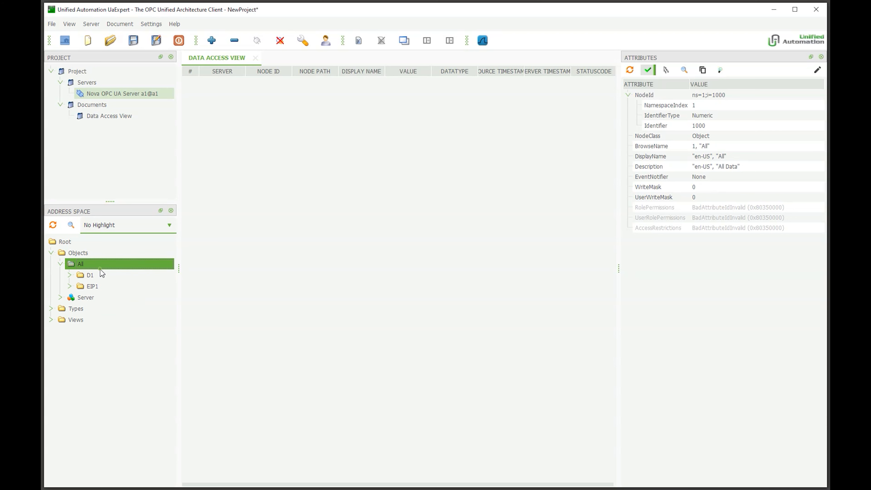
Step: Expand EIP1 and examine the EURange attributes of PLC_DINT_1 and PLC_DINT_2, and expand PLC_DINT_3 and PLC_DINT_4
{"action": "left_click", "coordinate": [69, 286]}
{"action": "left_click", "coordinate": [79, 297]}
{"action": "left_click", "coordinate": [111, 309]}
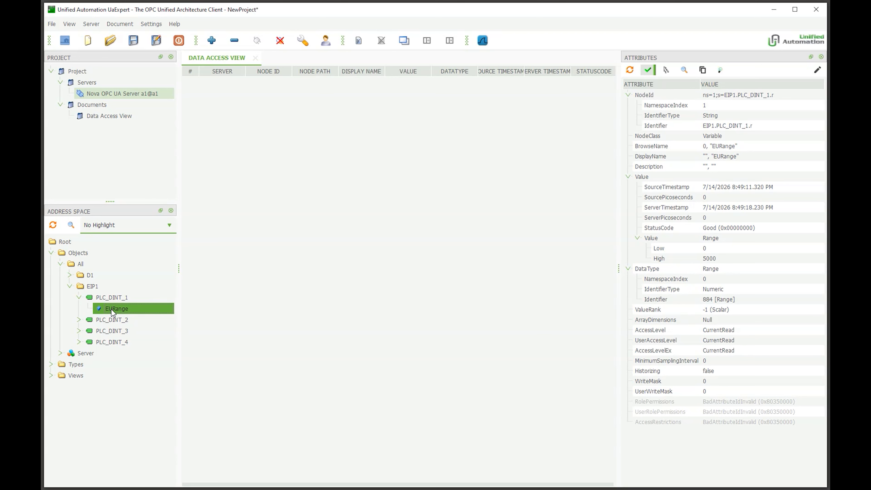
{"action": "left_click", "coordinate": [79, 319]}
{"action": "left_click", "coordinate": [115, 331]}
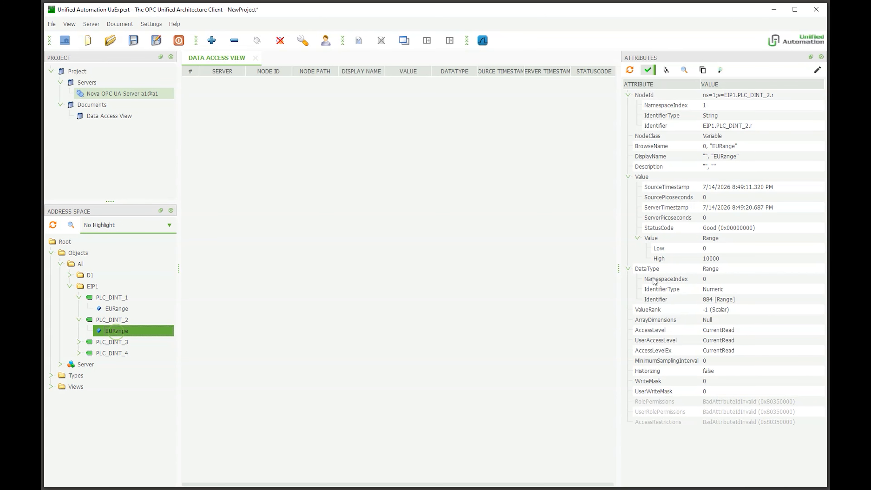
{"action": "left_click", "coordinate": [79, 341]}
{"action": "left_click", "coordinate": [78, 352]}
Step: Return to Nova and set PLC_DINT_1's units to the Volume measurement in cubic meters with device prefix Milli
{"action": "key", "text": "alt+Tab"}
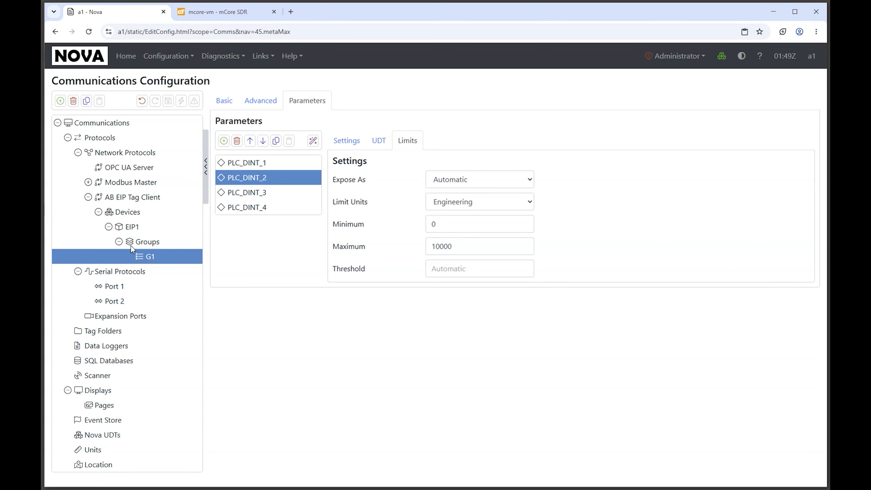
{"action": "left_click", "coordinate": [243, 164]}
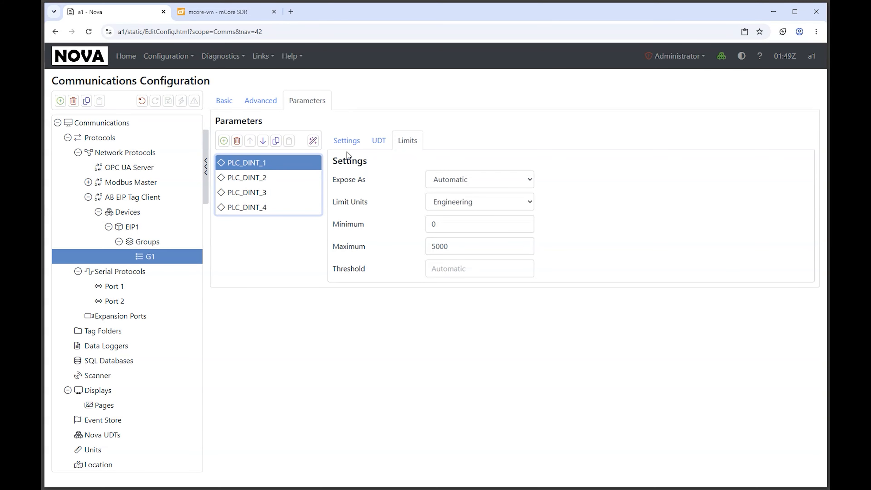
{"action": "left_click", "coordinate": [346, 145]}
{"action": "left_click", "coordinate": [634, 312]}
{"action": "key", "text": "v"}
{"action": "key", "text": "v"}
{"action": "key", "text": "v"}
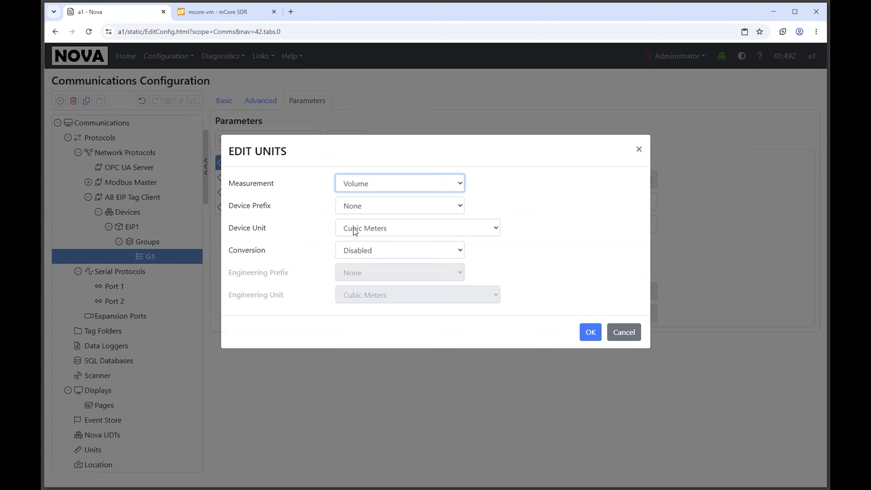
{"action": "left_click", "coordinate": [345, 208]}
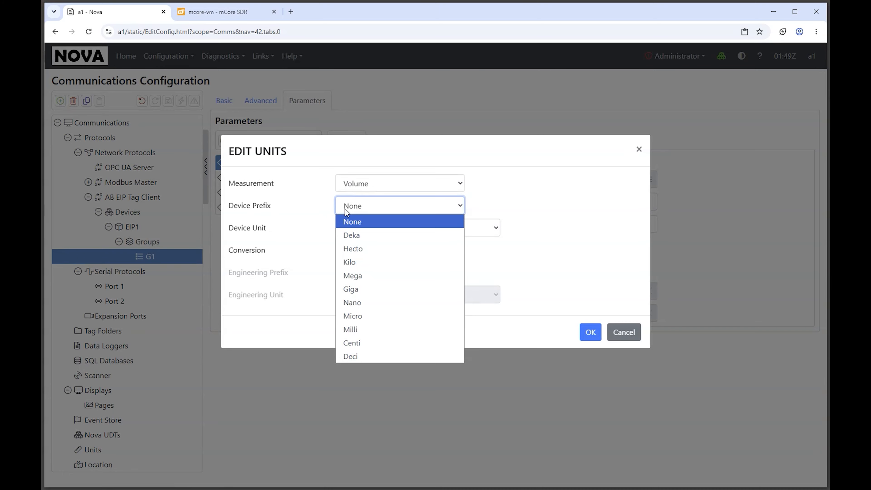
{"action": "left_click", "coordinate": [357, 330]}
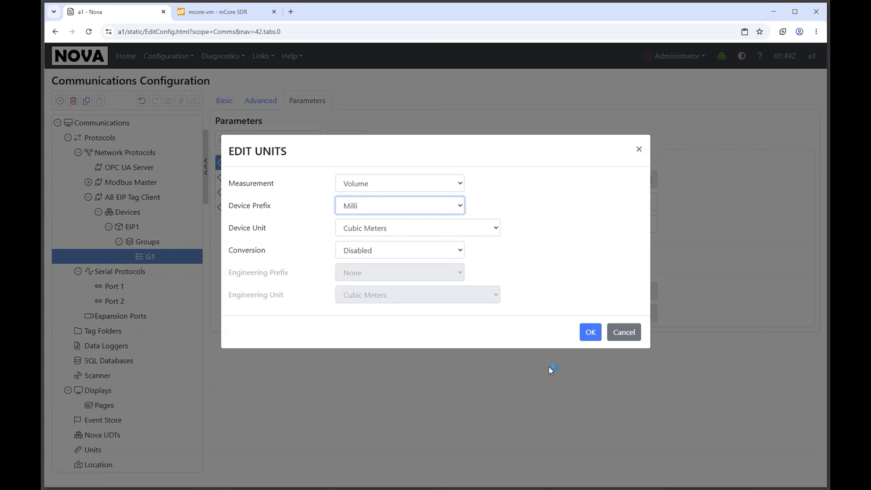
{"action": "left_click", "coordinate": [583, 332]}
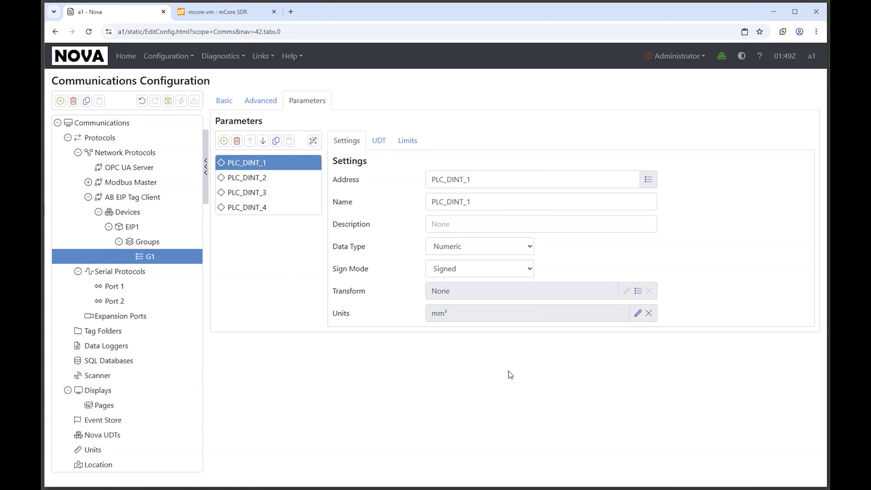
Step: Save and commit the communications configuration with PLC_DINT_1's new units
{"action": "left_click", "coordinate": [168, 101]}
{"action": "left_click", "coordinate": [181, 100]}
{"action": "key", "text": "y"}
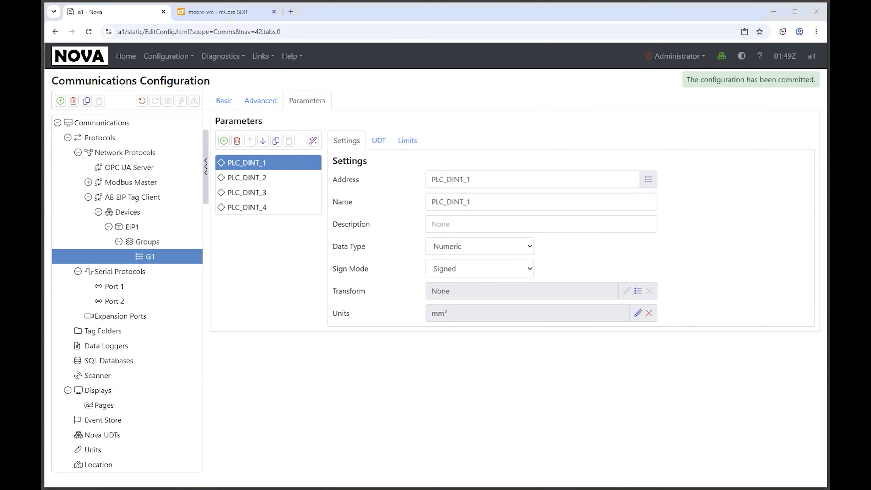
Step: Switch to UaExpert, reload the EIP1 nodes and examine the EngineeringUnits attributes of PLC_DINT_1
{"action": "key", "text": "alt+Tab"}
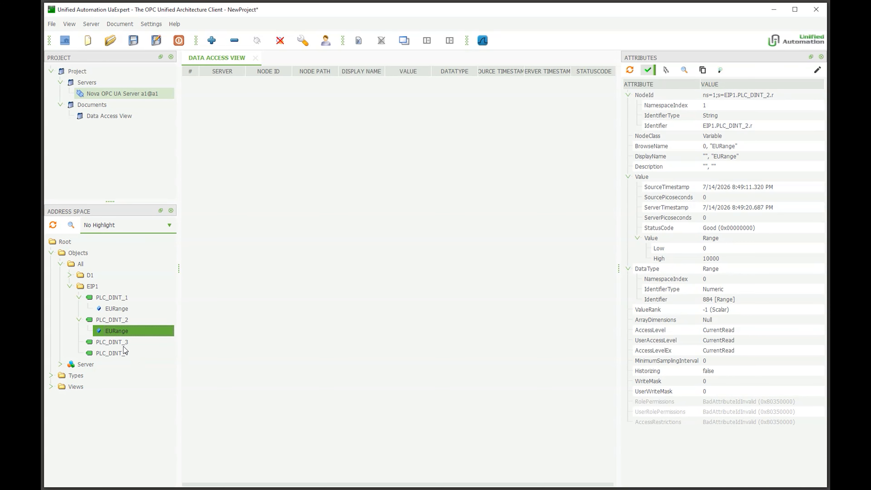
{"action": "left_click", "coordinate": [96, 289]}
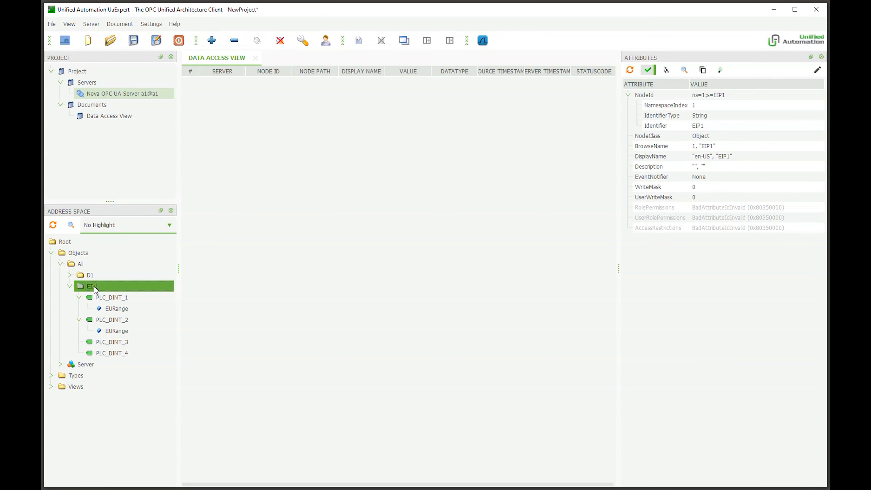
{"action": "left_click", "coordinate": [98, 300]}
{"action": "double_click", "coordinate": [98, 300]}
{"action": "left_click", "coordinate": [113, 322]}
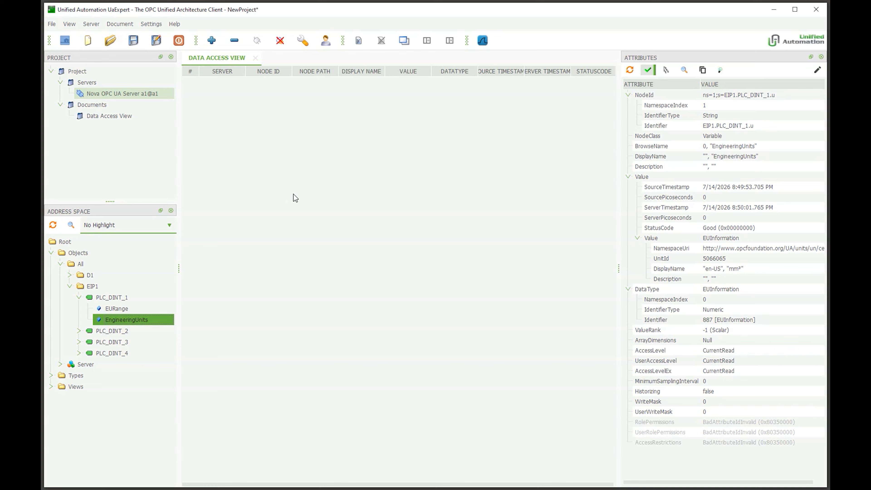
Step: Switch to the mCore SDR device page in the browser and examine the group data of ECM26's G1 in CDL v3
{"action": "key", "text": "alt+Tab"}
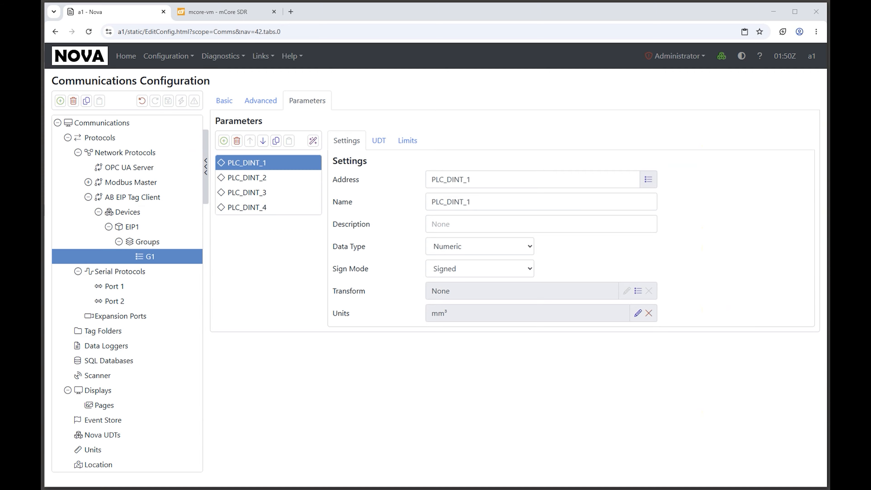
{"action": "left_click", "coordinate": [211, 13]}
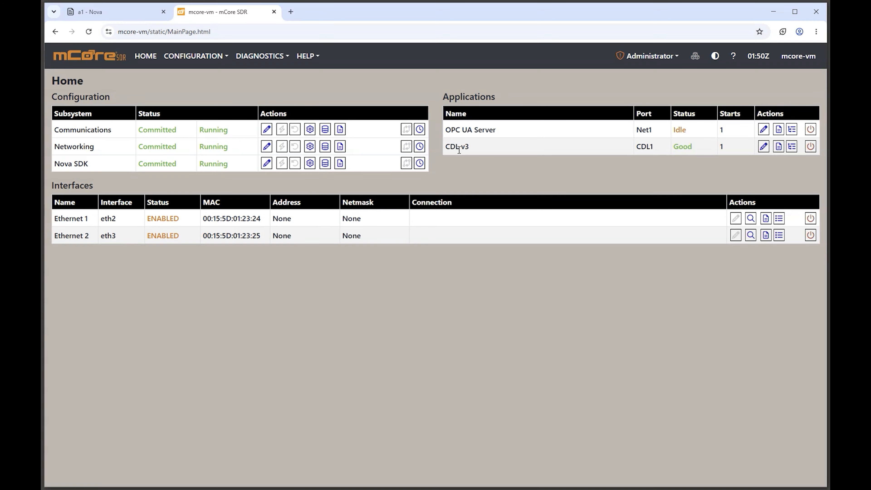
{"action": "left_click", "coordinate": [792, 146]}
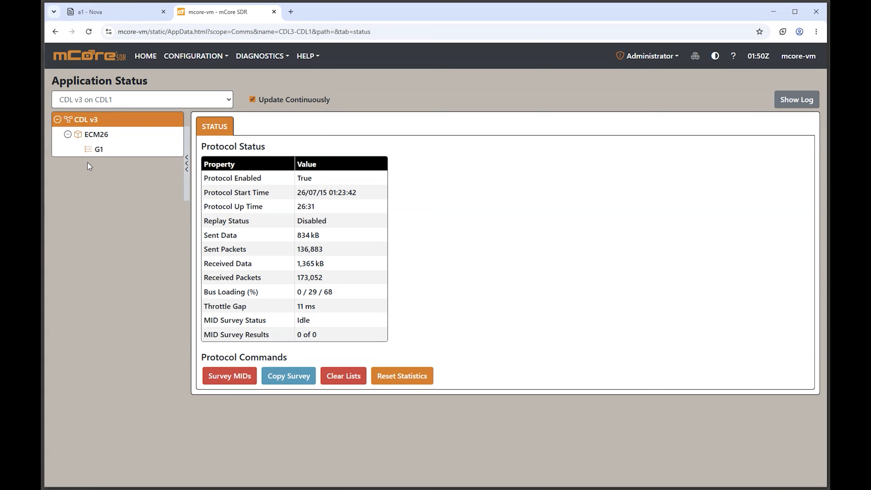
{"action": "left_click", "coordinate": [90, 148]}
{"action": "left_click", "coordinate": [254, 126]}
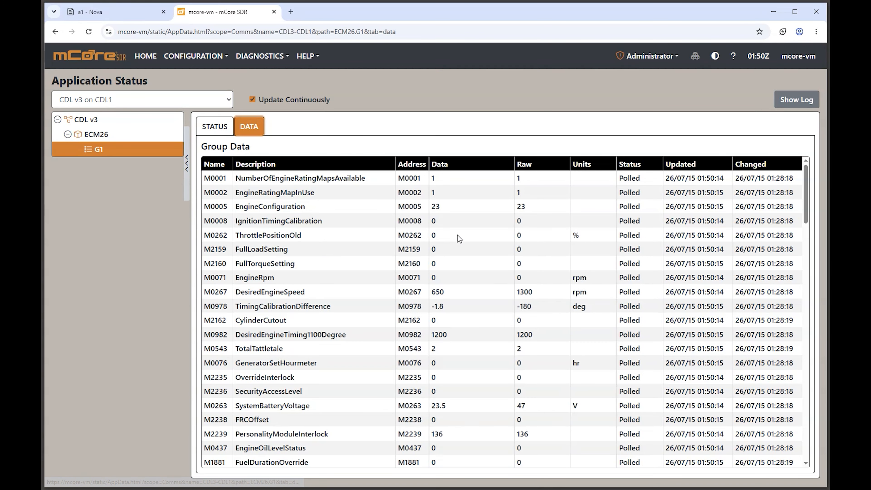
{"action": "scroll", "coordinate": [503, 227], "scroll_direction": "down", "scroll_amount": 10}
{"action": "scroll", "coordinate": [490, 270], "scroll_direction": "down", "scroll_amount": 15}
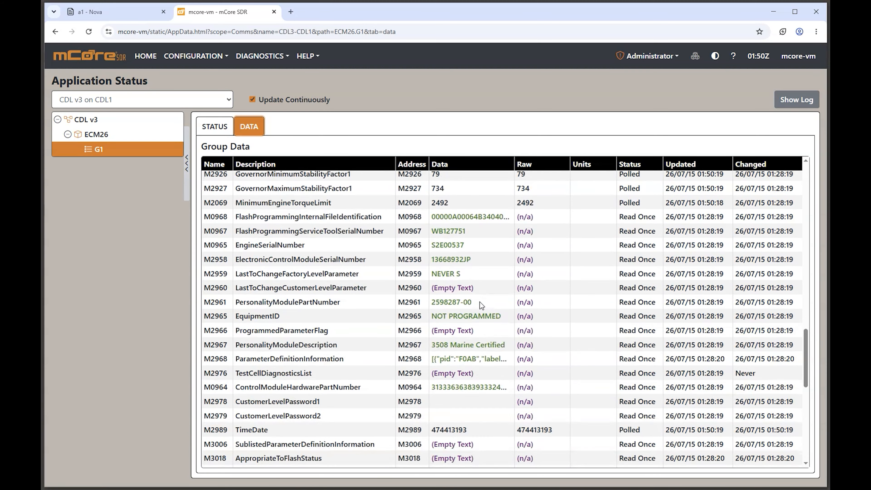
{"action": "scroll", "coordinate": [479, 303], "scroll_direction": "down", "scroll_amount": 12}
{"action": "scroll", "coordinate": [473, 333], "scroll_direction": "up", "scroll_amount": 20}
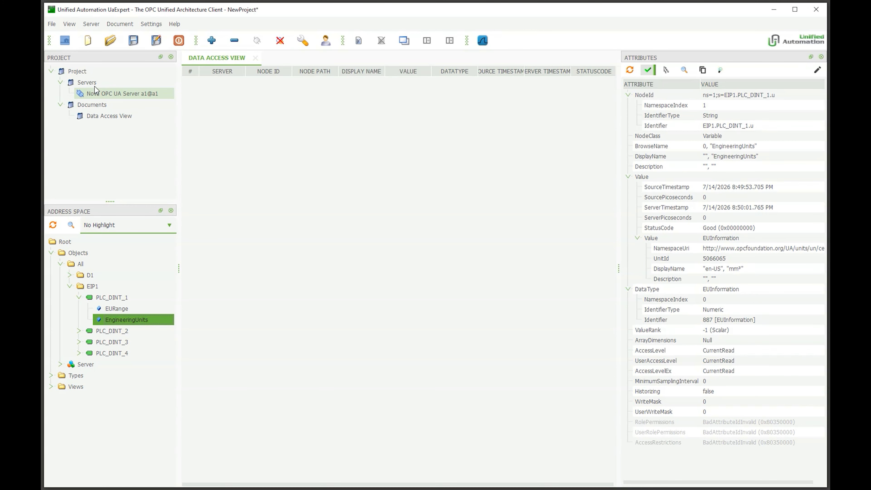
Step: Add the Nova OPC UA Server mcore-vm from custom discovery to the UaExpert project's servers
{"action": "left_click", "coordinate": [88, 86]}
{"action": "left_click", "coordinate": [211, 40]}
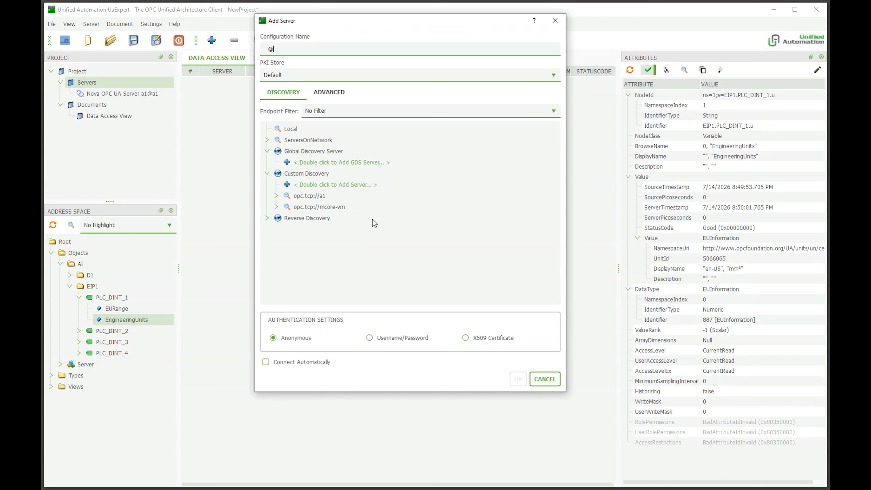
{"action": "left_click", "coordinate": [304, 206]}
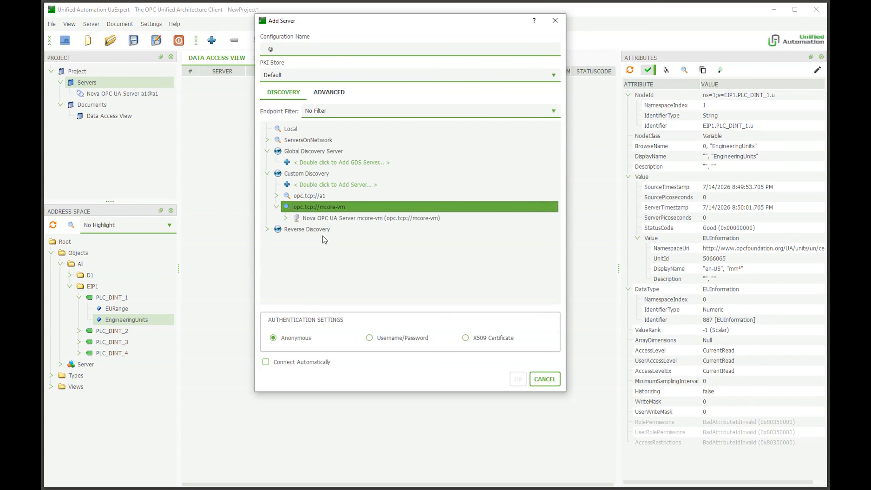
{"action": "left_click", "coordinate": [321, 219]}
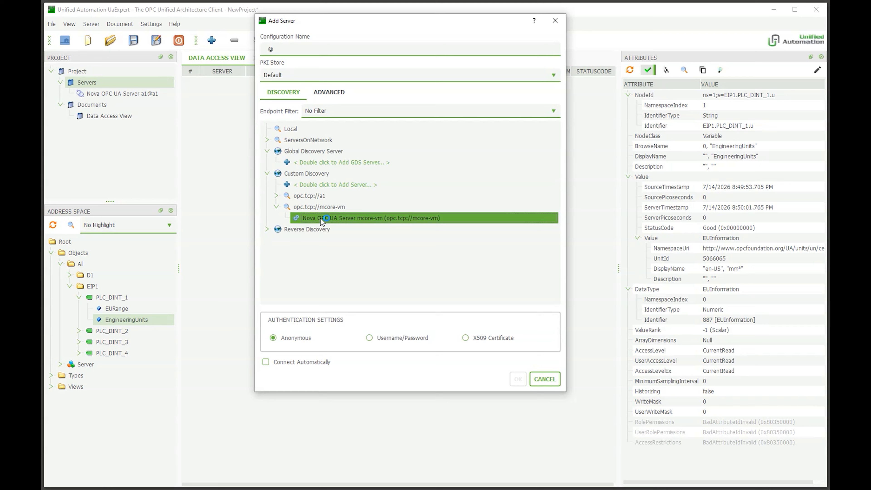
{"action": "double_click", "coordinate": [321, 263]}
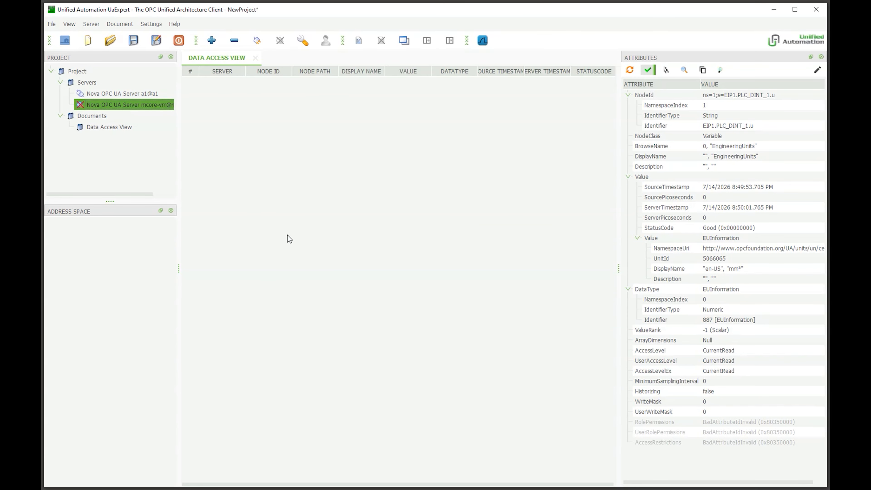
Step: Connect to the mcore-vm server, accepting its certificate temporarily for this session
{"action": "left_click", "coordinate": [256, 41]}
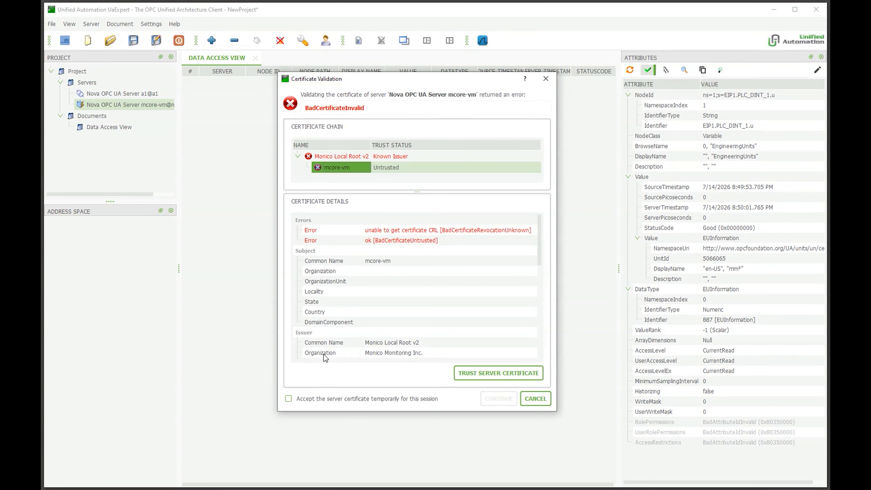
{"action": "left_click", "coordinate": [313, 401]}
{"action": "left_click", "coordinate": [499, 399]}
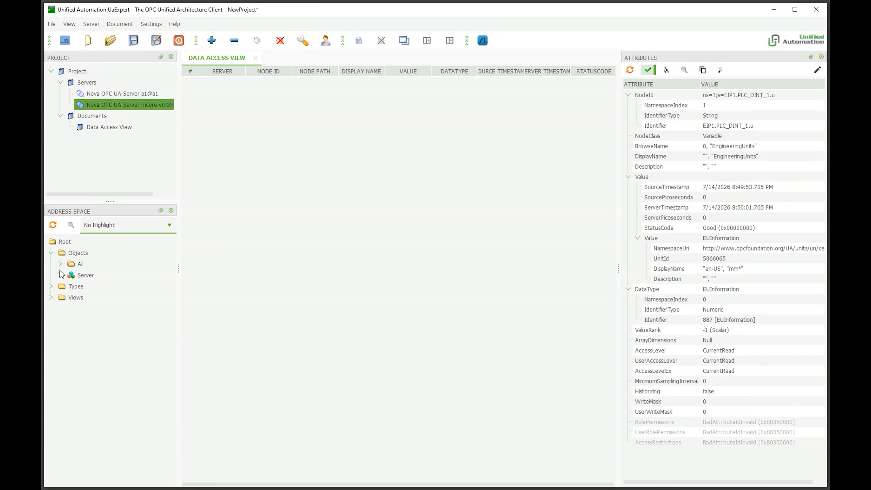
Step: Expand ECM26 under All and examine the attributes, EURange and EngineeringUnits of EffectiveRack
{"action": "left_click", "coordinate": [61, 264]}
{"action": "left_click", "coordinate": [70, 275]}
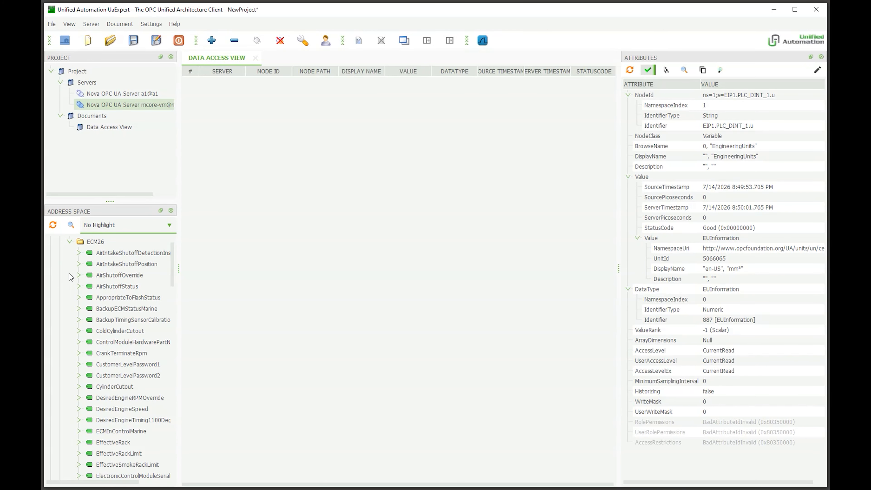
{"action": "scroll", "coordinate": [124, 293], "scroll_direction": "down", "scroll_amount": 2}
{"action": "scroll", "coordinate": [126, 290], "scroll_direction": "down", "scroll_amount": 2}
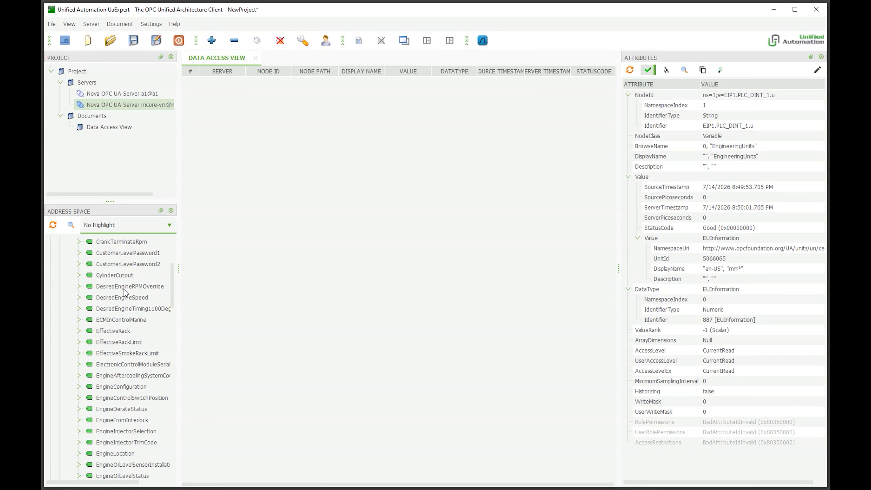
{"action": "left_click", "coordinate": [103, 332]}
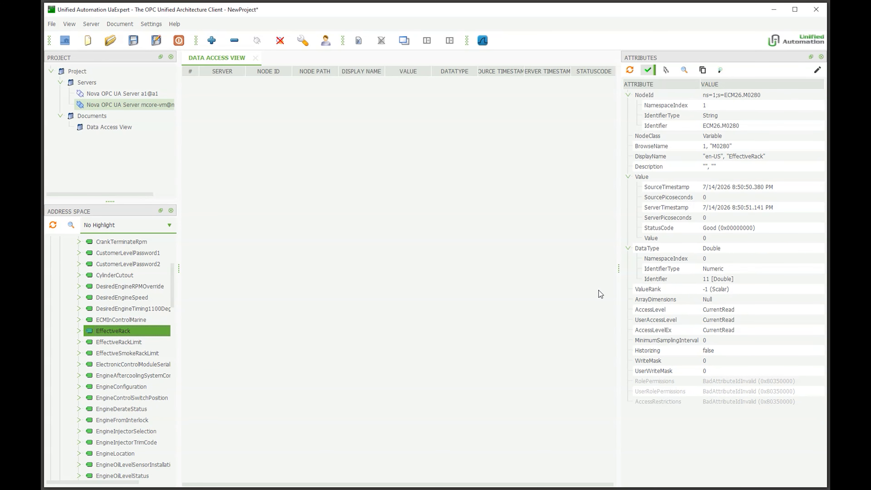
{"action": "left_click", "coordinate": [78, 331]}
{"action": "left_click", "coordinate": [115, 342]}
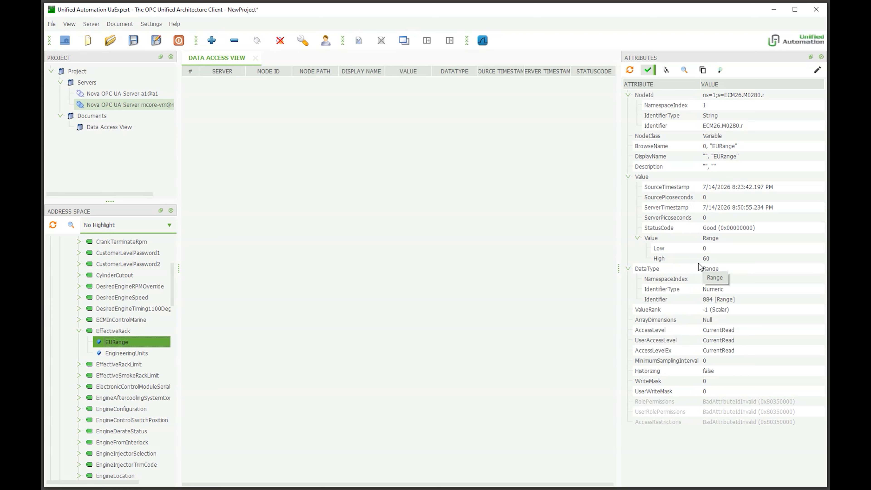
{"action": "left_click", "coordinate": [118, 352]}
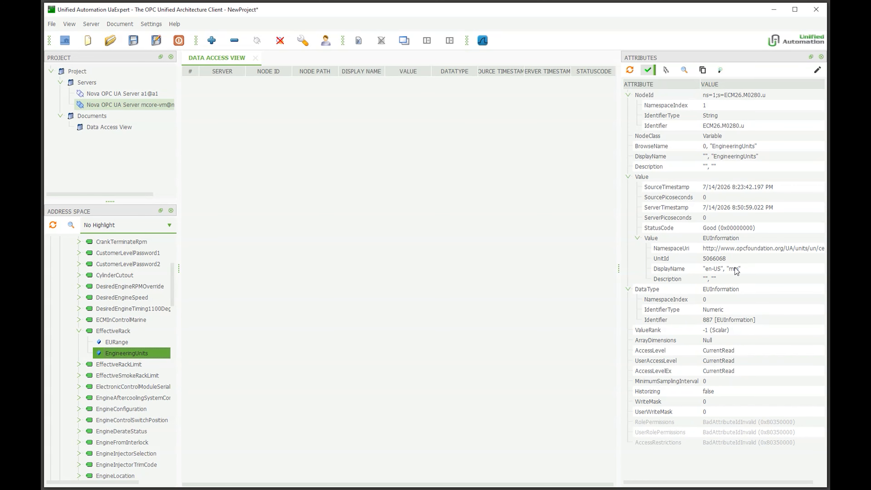
Step: Examine the EngineeringUnits and EURange attributes of EffectiveRackLimit under ECM26
{"action": "double_click", "coordinate": [111, 365]}
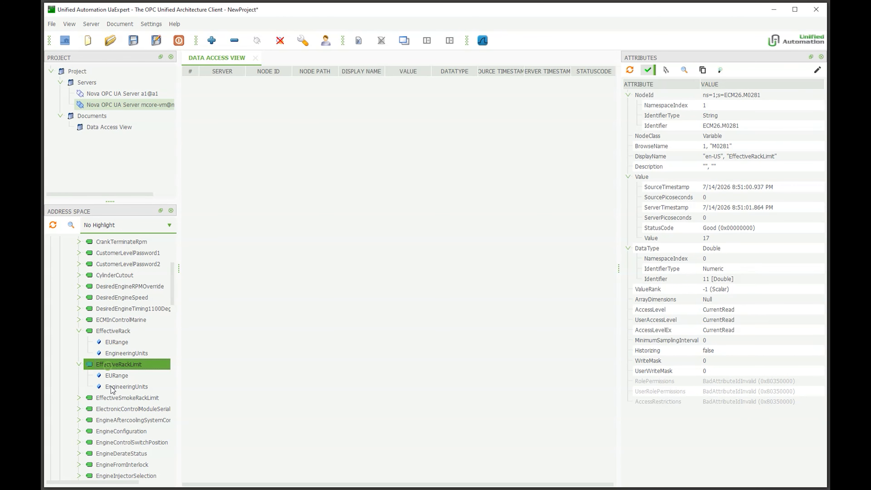
{"action": "left_click", "coordinate": [110, 390]}
{"action": "left_click", "coordinate": [109, 377]}
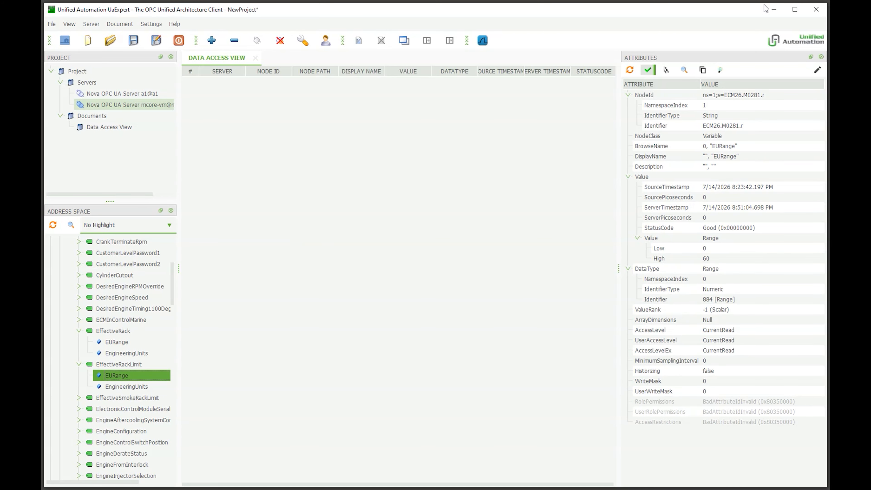
Step: Minimize UaExpert and return to the Home page of the Nova a1 device in the browser
{"action": "left_click", "coordinate": [774, 9]}
{"action": "left_click", "coordinate": [99, 12]}
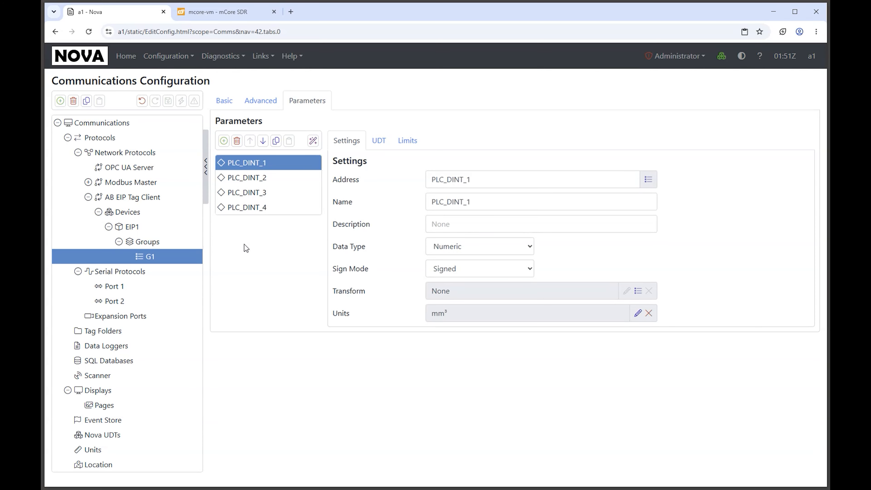
{"action": "left_click", "coordinate": [124, 56]}
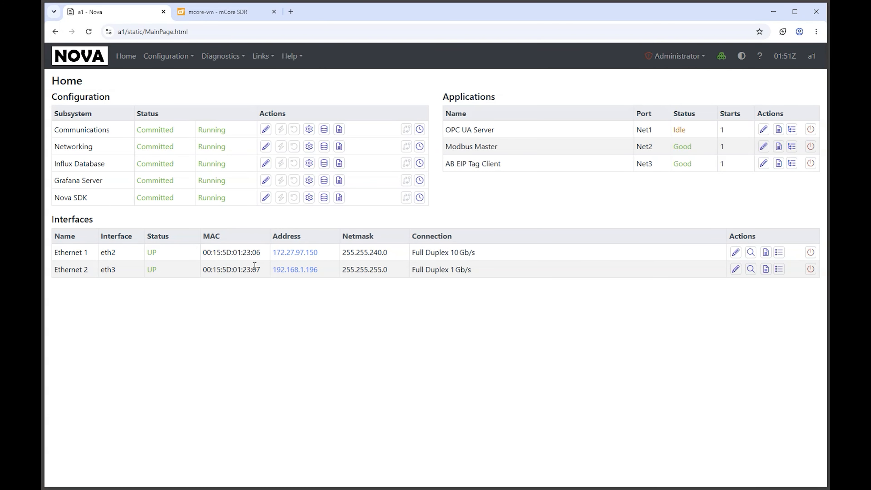